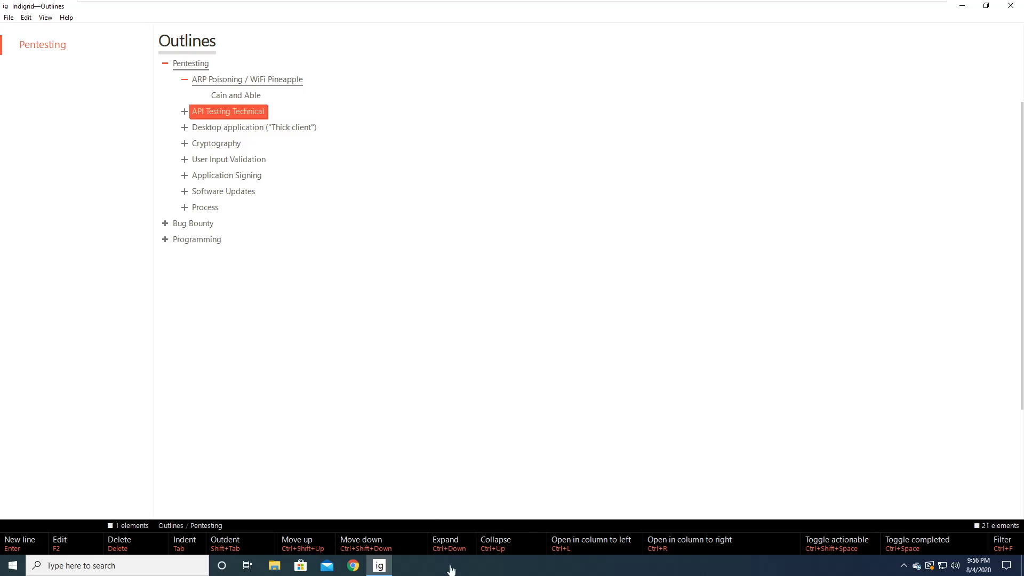
# Launch Notepad from the Windows search and move its blank window up and left
pyautogui.click(457, 573)
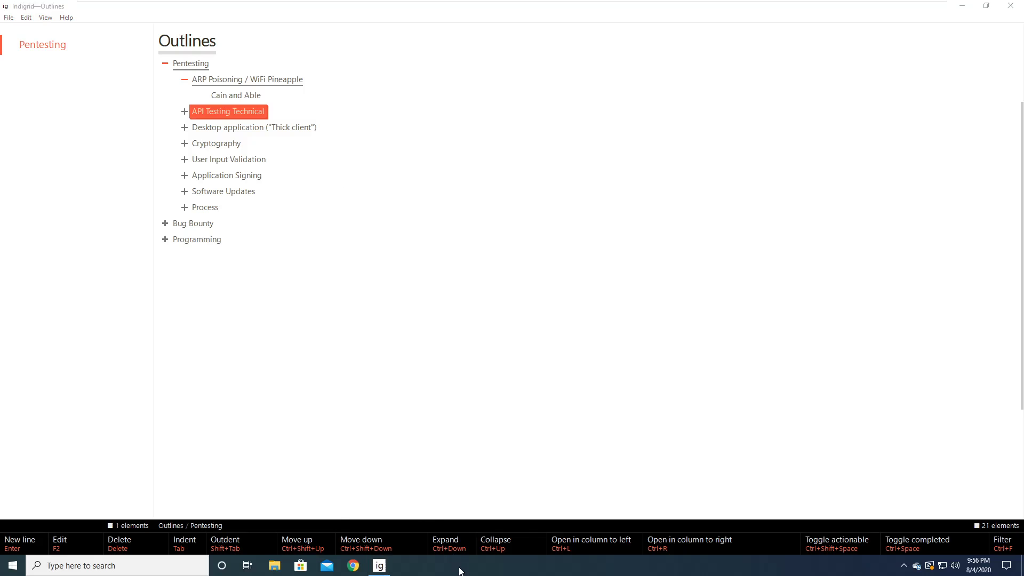
pyautogui.press('super')
pyautogui.write('notepad')
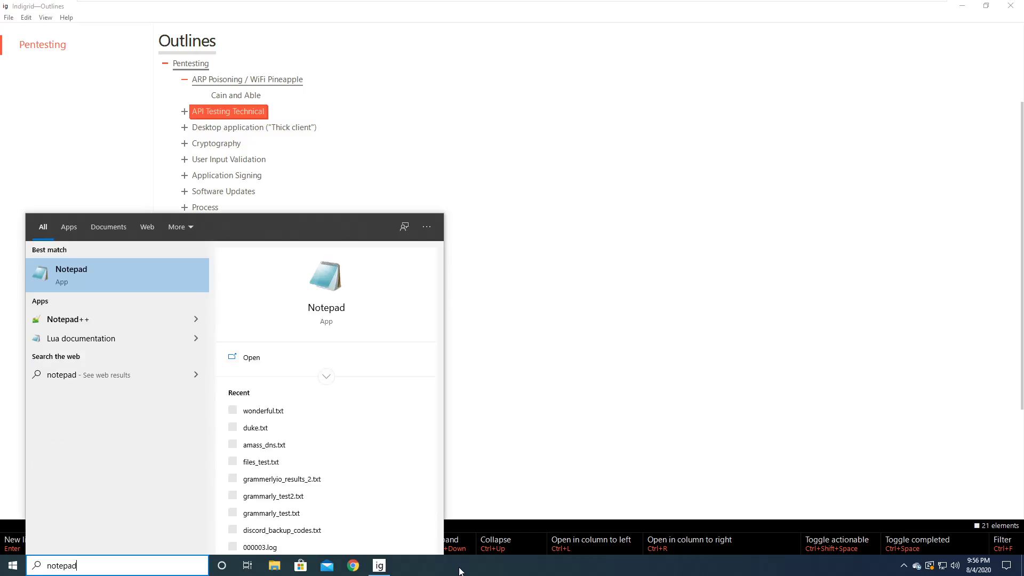
pyautogui.press('Return')
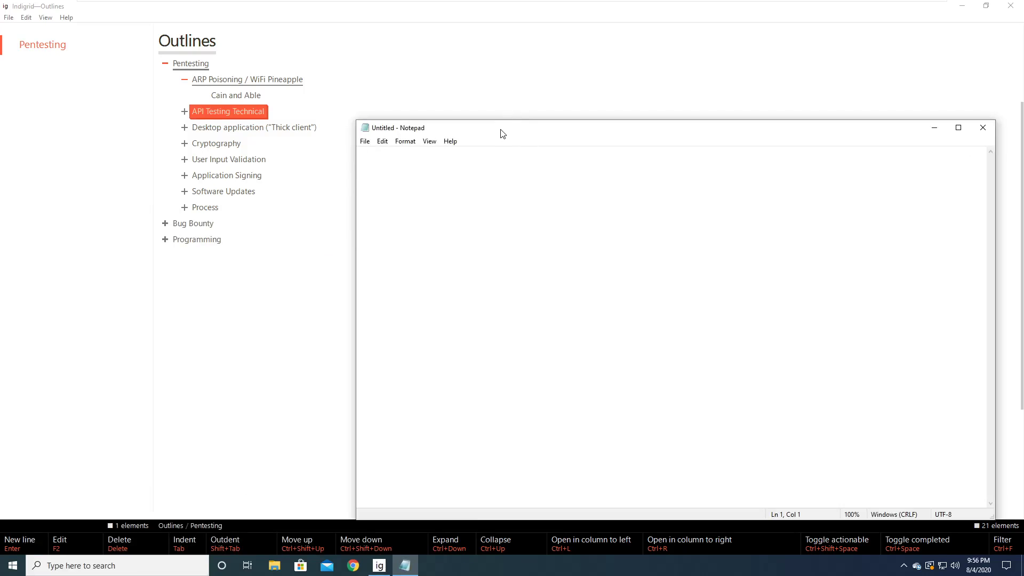
pyautogui.moveTo(502, 134); pyautogui.dragTo(344, 98)
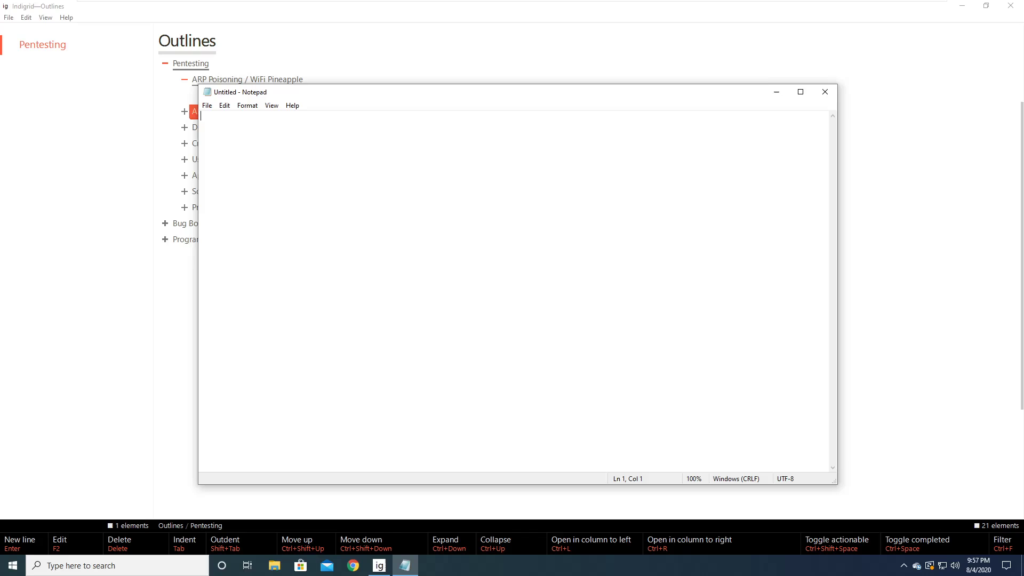
# Write the title '# Pros and Cons of C' followed by a Pros heading line
pyautogui.write('Pros and Cons of C')
pyautogui.click(200, 116)
pyautogui.write('#')
pyautogui.press('Return')
pyautogui.press('Return')
pyautogui.write('*')
pyautogui.write('## Pros')
pyautogui.press('Return')
pyautogui.press('Return')
pyautogui.write('*')
# Add the Pros bullet 'It is simple to learn' and nested bullet 'It has relatively few number of constructs'
pyautogui.write('It is ')
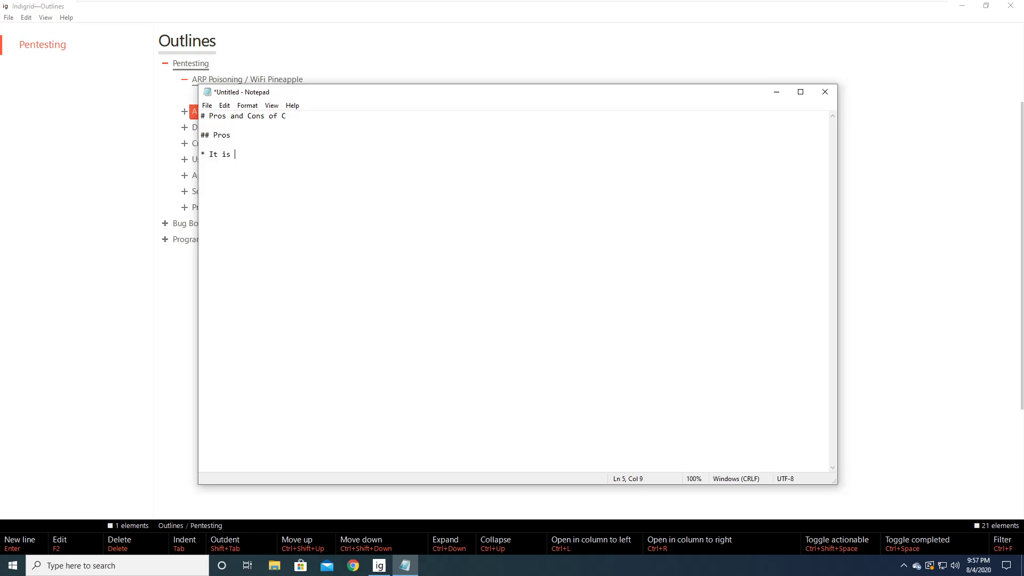
pyautogui.write('simple to learn')
pyautogui.press('Return')
pyautogui.press('Tab')
pyautogui.write('* It has relatively few')
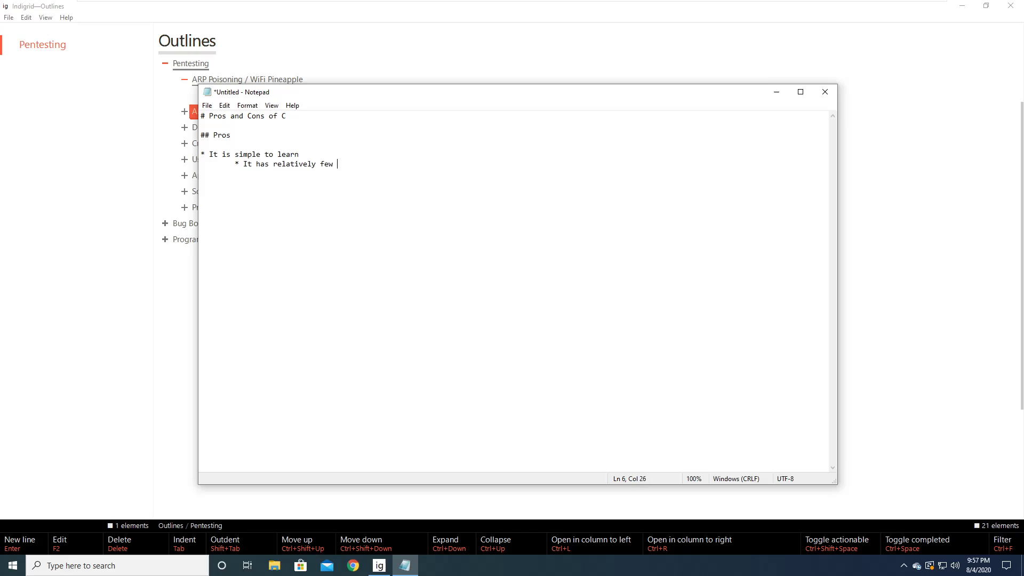
pyautogui.write(' number of cosntruct')
pyautogui.press('BackSpace')
pyautogui.press('BackSpace')
pyautogui.press('BackSpace')
pyautogui.press('BackSpace')
pyautogui.press('BackSpace')
pyautogui.press('BackSpace')
pyautogui.press('BackSpace')
pyautogui.write('ncon')
pyautogui.press('BackSpace')
pyautogui.press('BackSpace')
pyautogui.press('BackSpace')
pyautogui.write('structs')
pyautogui.press('Return')
# Add the bullet 'It is capable of outputting very performant binaries'
pyautogui.write('* It is capable of')
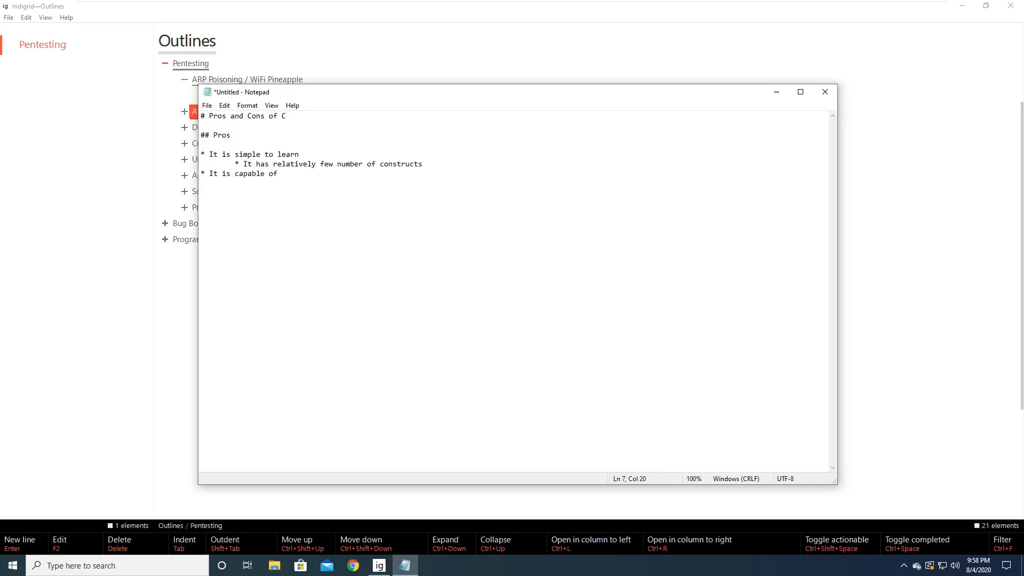
pyautogui.write(' output')
pyautogui.press('BackSpace')
pyautogui.press('BackSpace')
pyautogui.write('putting very performant binaries')
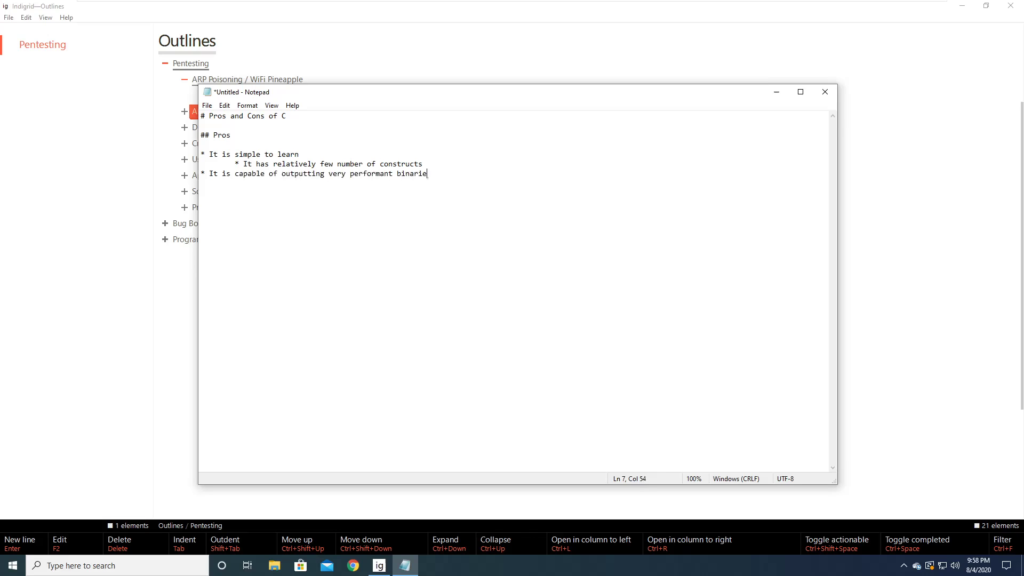
pyautogui.press('Return')
# Add a '## Cons' heading with the bullet 'It is easy to shoot yourself in the foot'
pyautogui.press('Return')
pyautogui.write('## Cons')
pyautogui.press('Return')
pyautogui.write('* It is easy to shoot yoursel')
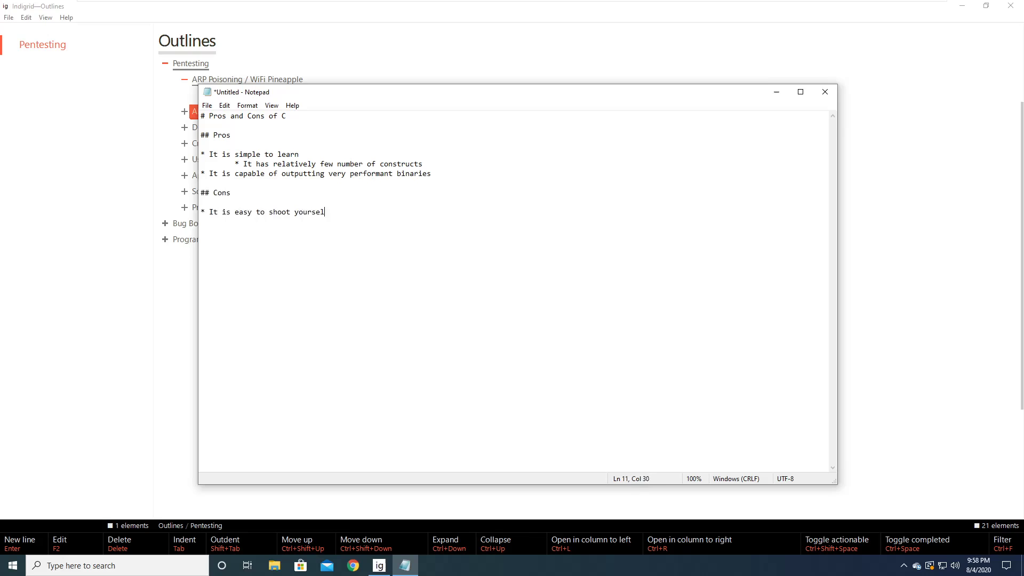
pyautogui.write('f in the foot')
pyautogui.press('Return')
# Nest the sub-bullets Undefined behavior, Off-by-one errors and Dangling pointers under it
pyautogui.press('Tab')
pyautogui.write('* Undefined behavior')
pyautogui.press('Return')
pyautogui.write('* Off')
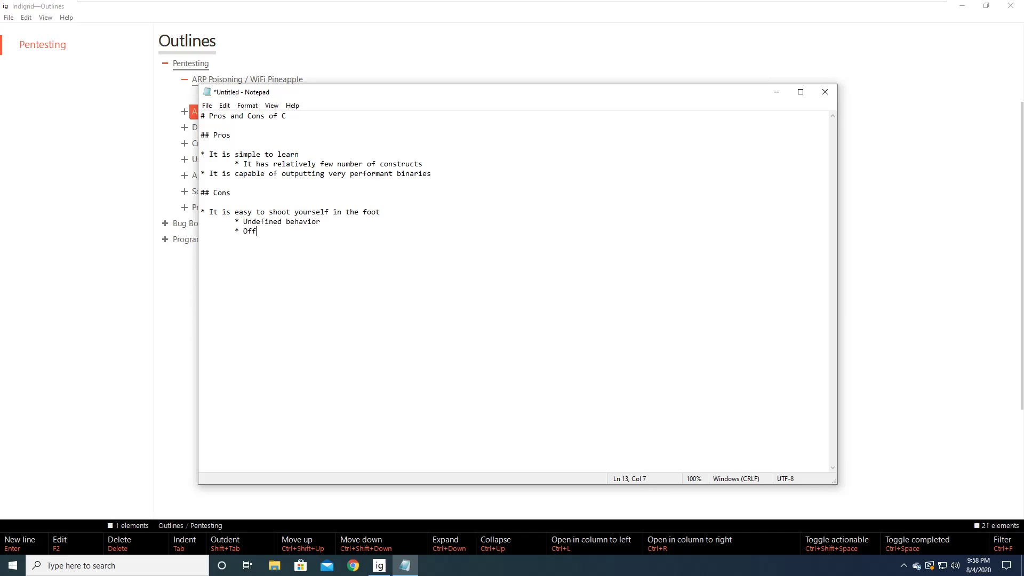
pyautogui.write('-by-one errors')
pyautogui.press('Return')
pyautogui.write('* Dangling pointers')
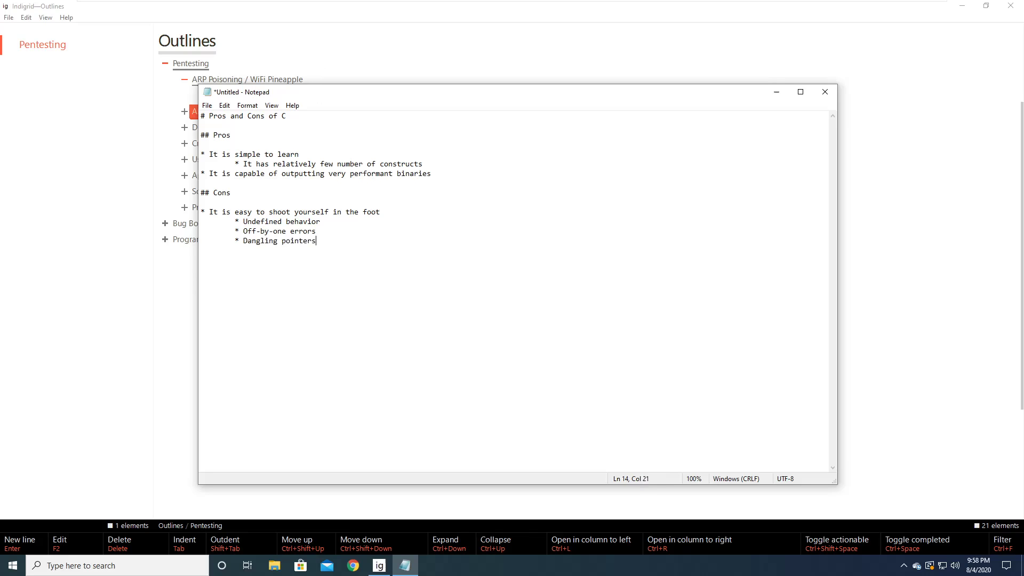
# Nudge the Notepad window, then select all the note text and deselect it again
pyautogui.moveTo(251, 93); pyautogui.dragTo(272, 112)
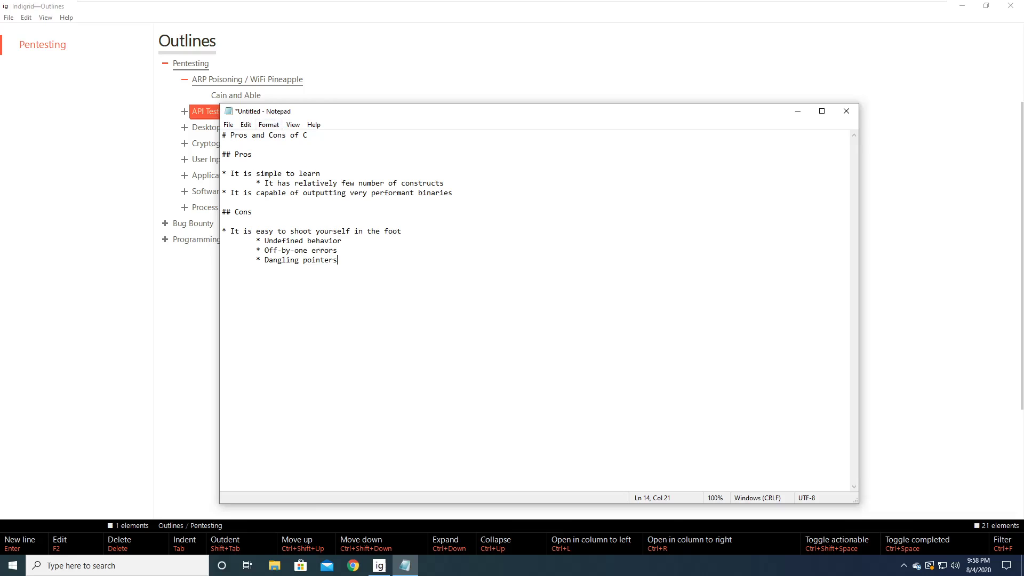
pyautogui.hotkey('ctrl', 'a')
pyautogui.press('Right')
pyautogui.hotkey('ctrl', 'a')
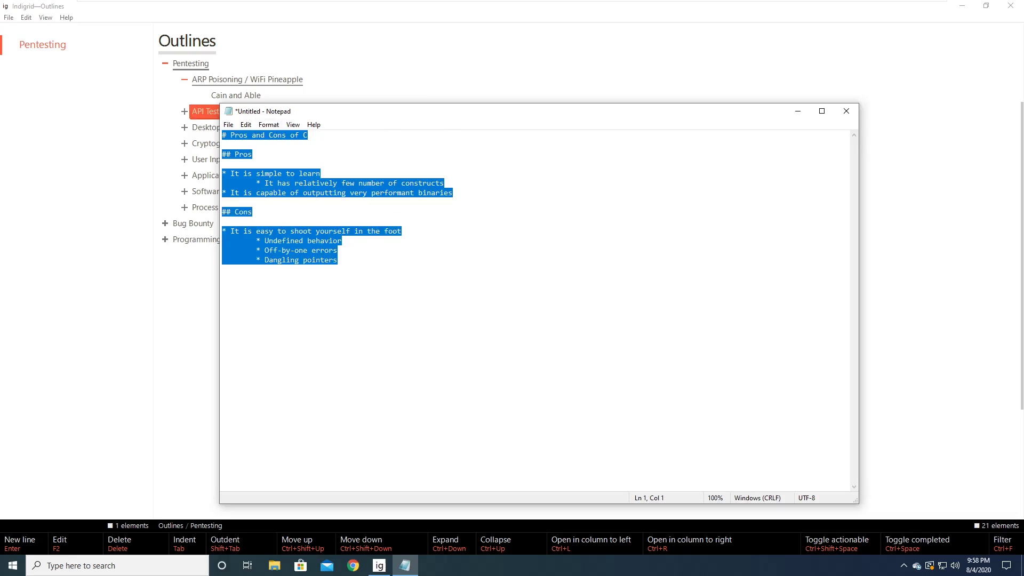
pyautogui.doubleClick(288, 193)
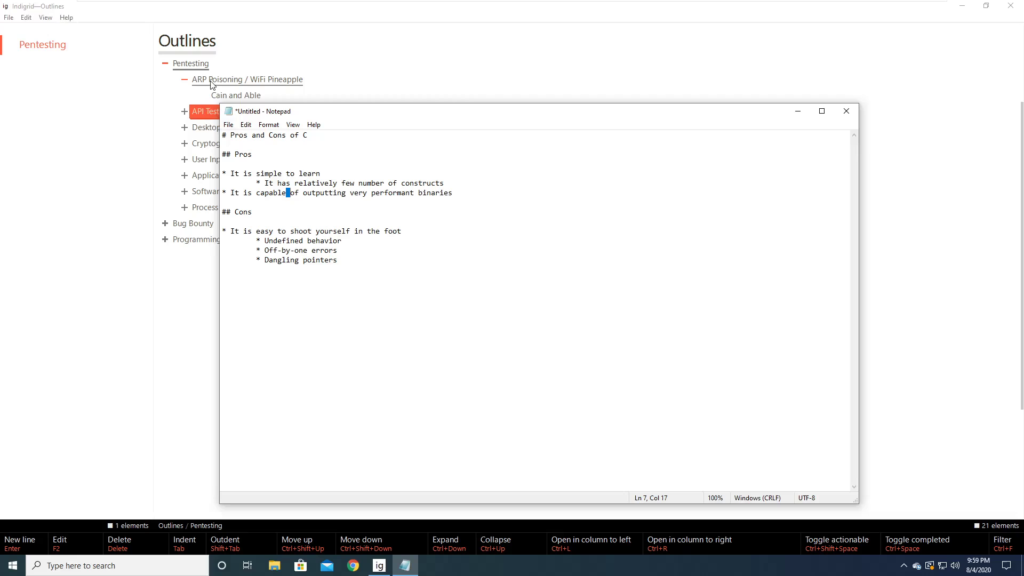
pyautogui.click(222, 203)
# Open the File menu and dismiss it without saving the notes
pyautogui.moveTo(188, 3)
pyautogui.click(229, 124)
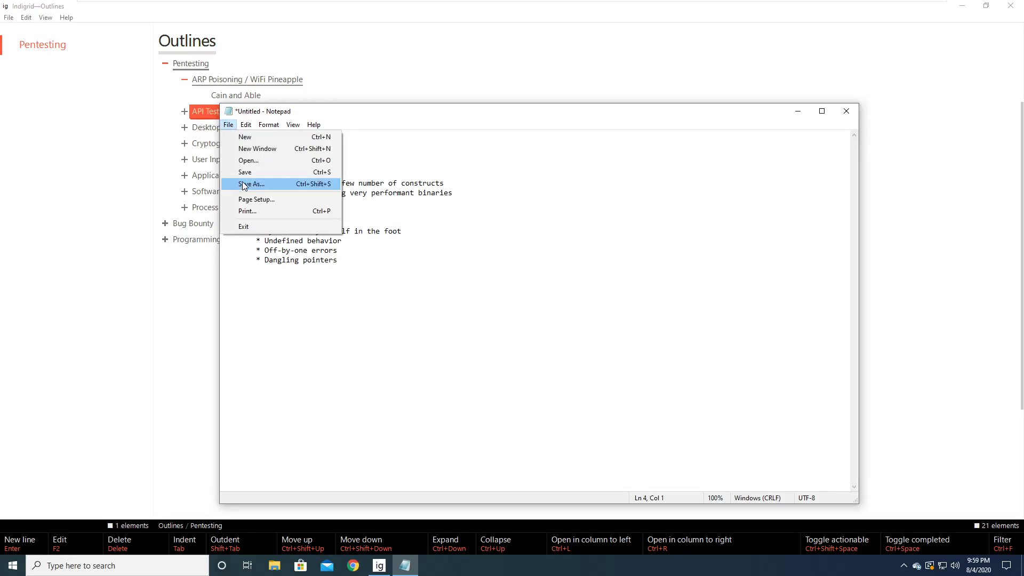
pyautogui.click(437, 183)
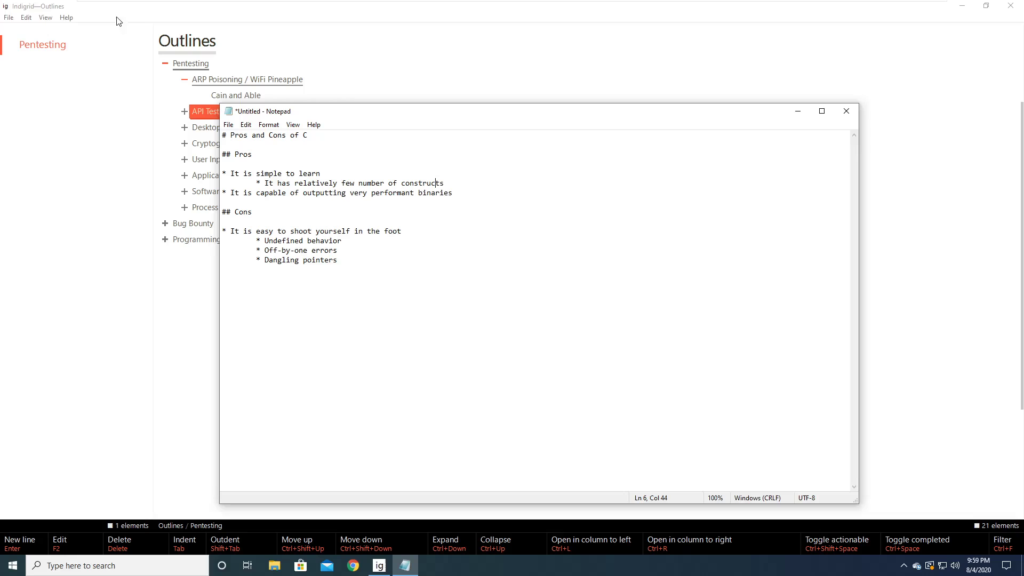
pyautogui.click(8, 18)
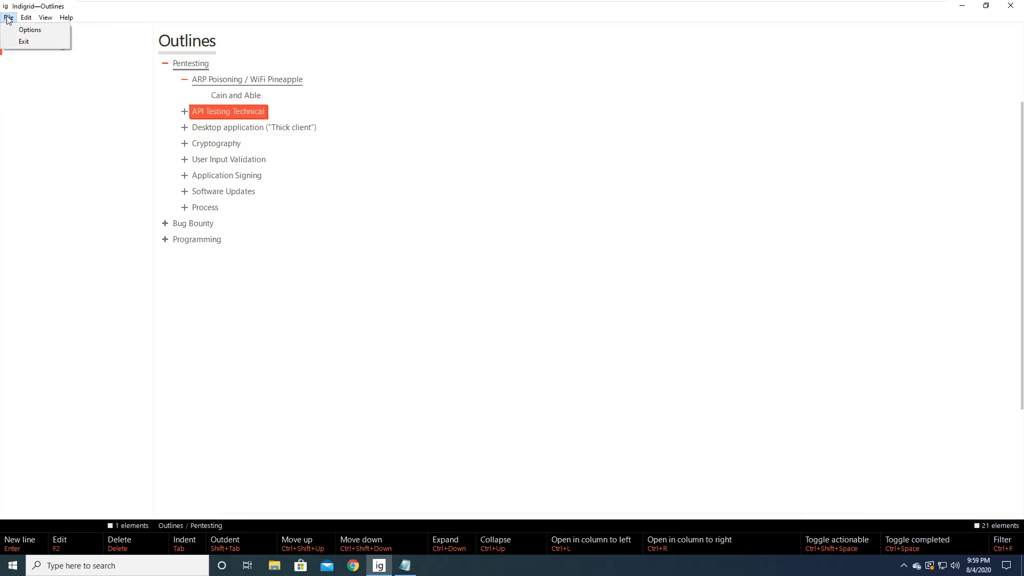
pyautogui.click(8, 19)
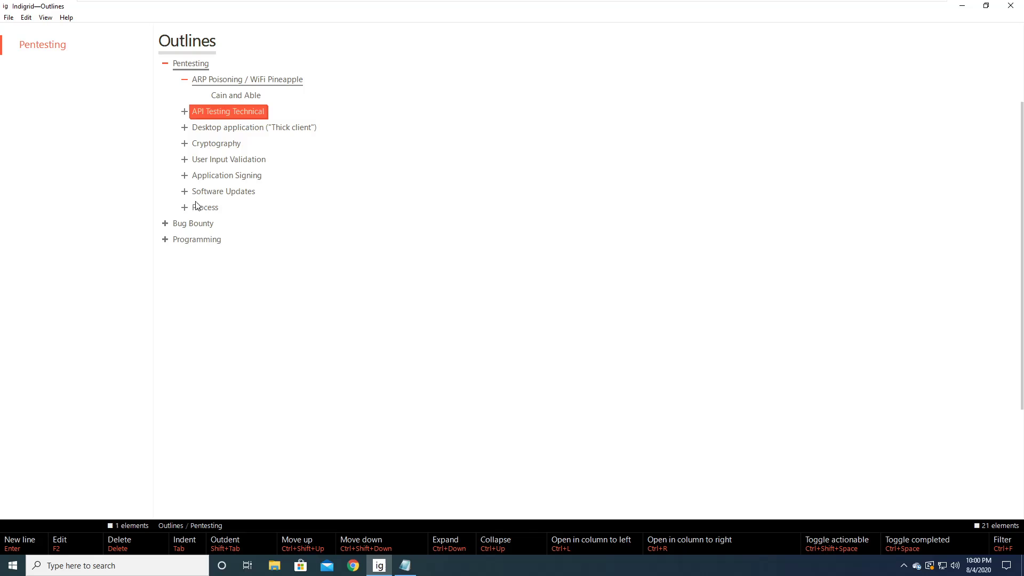
# Select Outlines, Programming, Cryptography and then User Input Validation in the outline
pyautogui.click(191, 43)
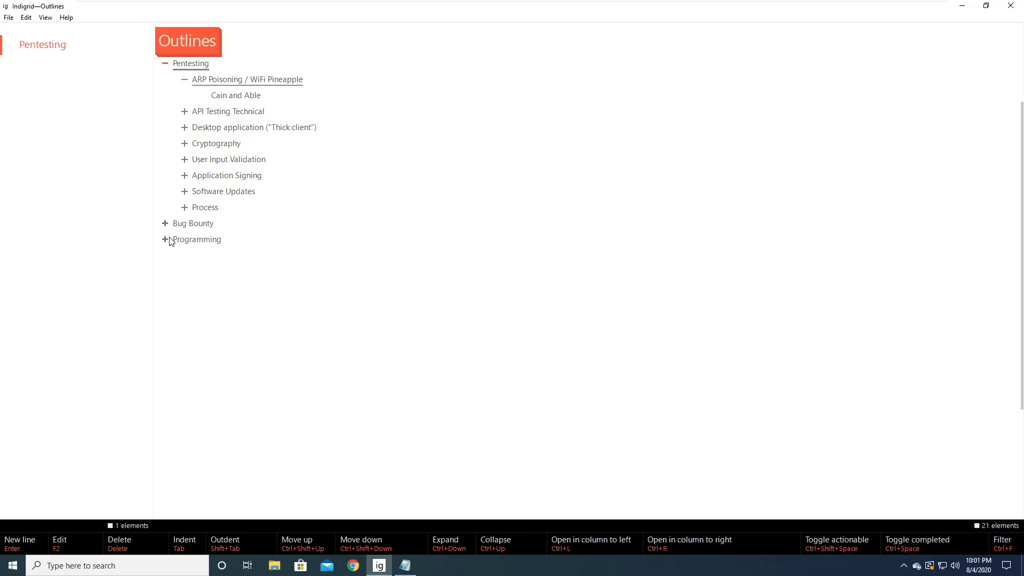
pyautogui.click(203, 244)
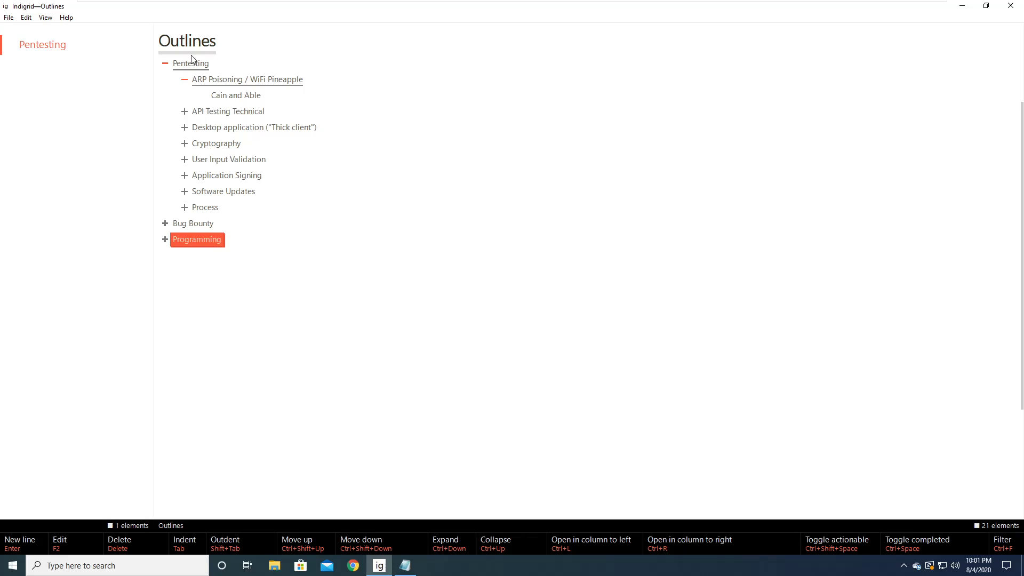
pyautogui.click(215, 149)
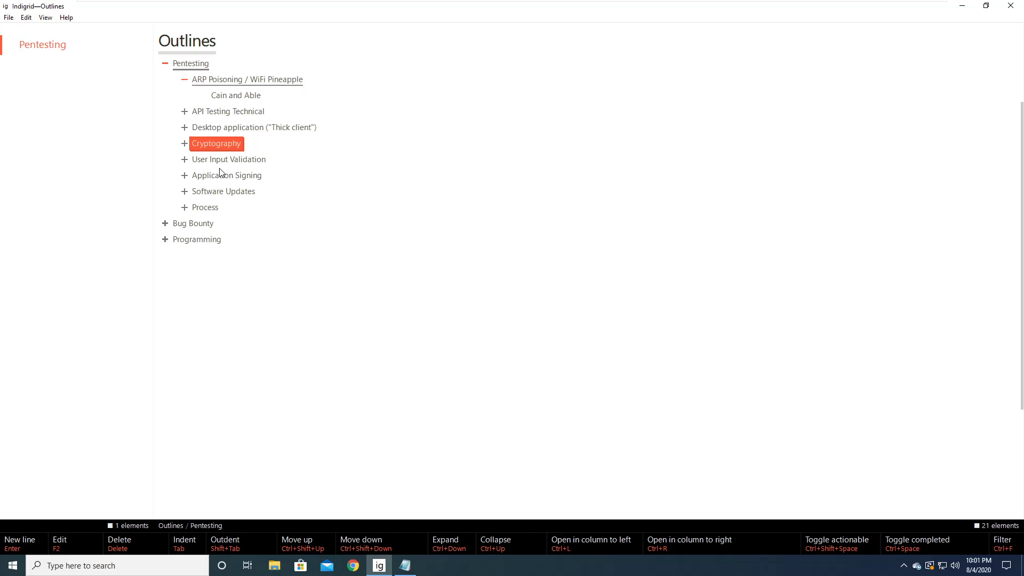
pyautogui.click(222, 165)
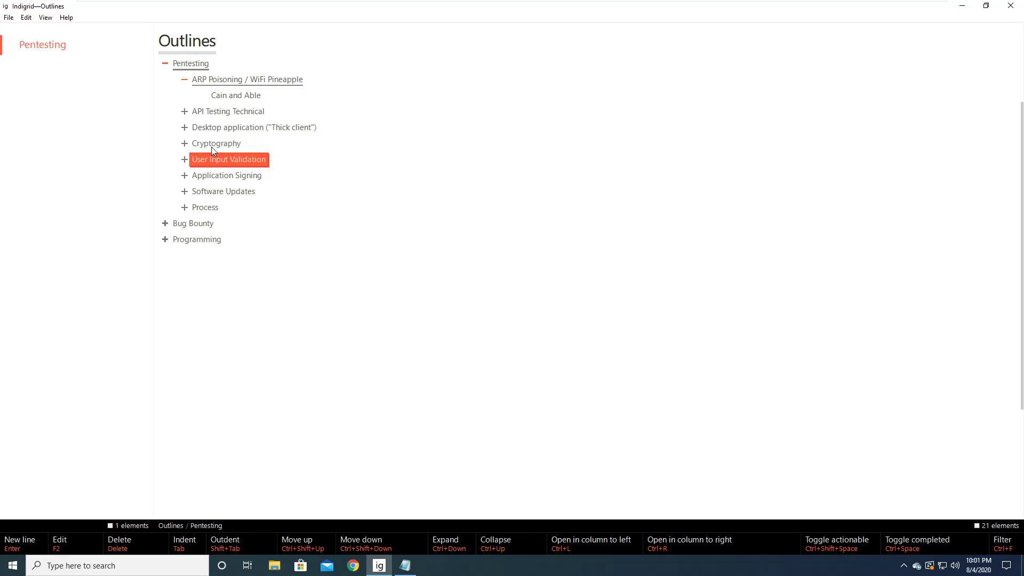
# Step through the Pentesting items back to User Input Validation and expand it with Ctrl+Down
pyautogui.press('Up')
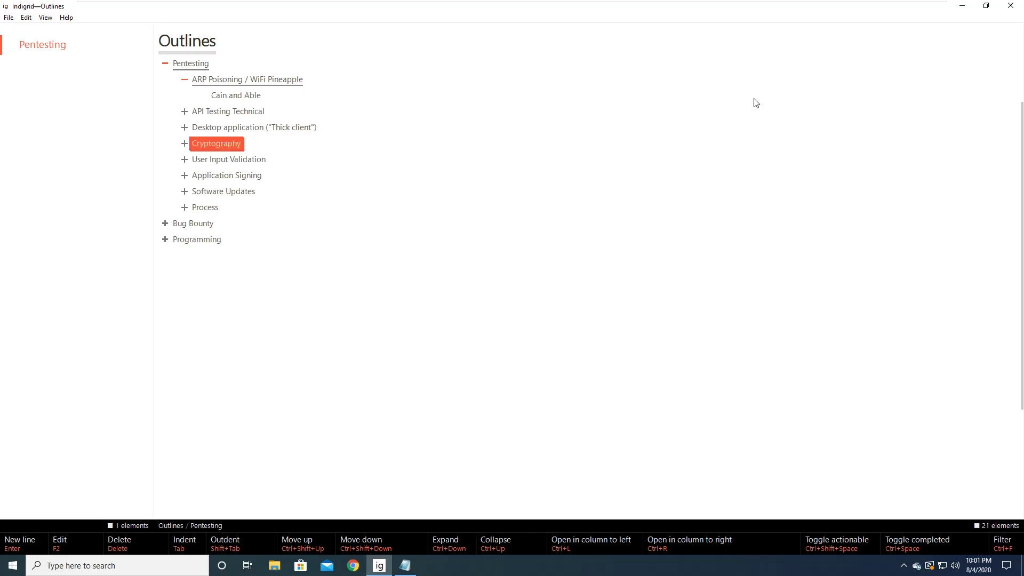
pyautogui.press('Up')
pyautogui.press('Down')
pyautogui.press('Down')
pyautogui.press('Down')
pyautogui.press('Up')
pyautogui.press('Up')
pyautogui.press('Up')
pyautogui.press('Up')
pyautogui.press('Up')
pyautogui.press('Down')
pyautogui.press('Down')
pyautogui.press('Down')
pyautogui.press('Down')
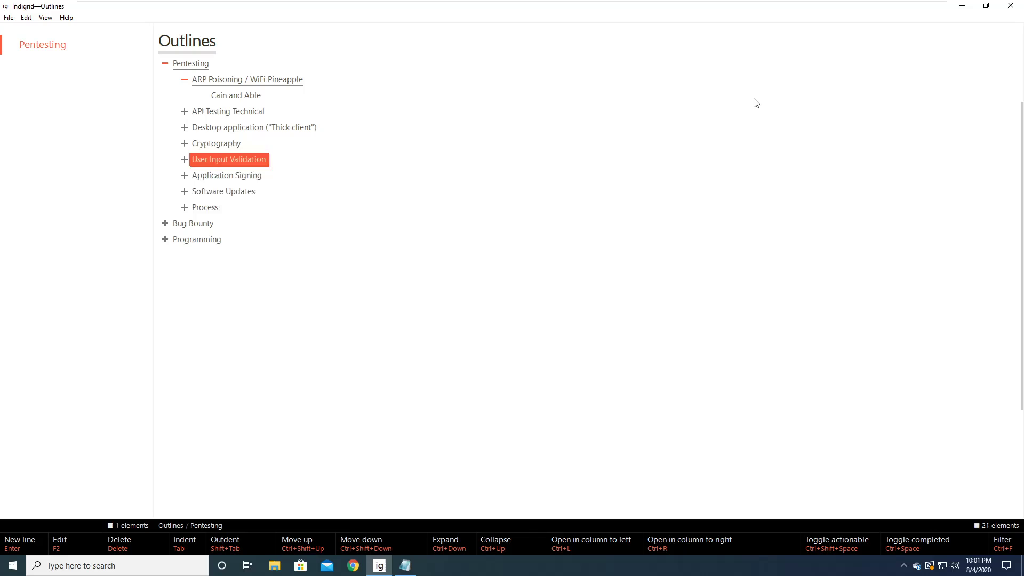
pyautogui.press('Down')
pyautogui.press('Down')
pyautogui.press('Down')
pyautogui.press('Up')
pyautogui.press('Up')
pyautogui.press('Up')
pyautogui.press('Up')
pyautogui.press('Up')
pyautogui.press('Up')
pyautogui.press('Down')
pyautogui.press('Down')
pyautogui.press('Down')
pyautogui.press('Down')
pyautogui.press('Down')
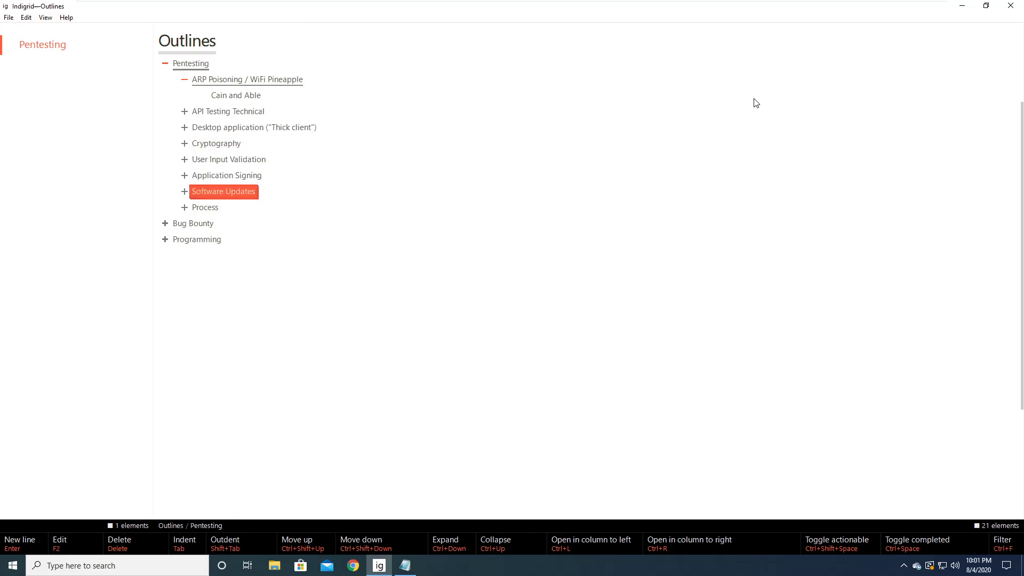
pyautogui.press('Up')
pyautogui.press('Up')
pyautogui.press('Up')
pyautogui.press('Up')
pyautogui.press('Down')
pyautogui.press('Down')
pyautogui.press('Up')
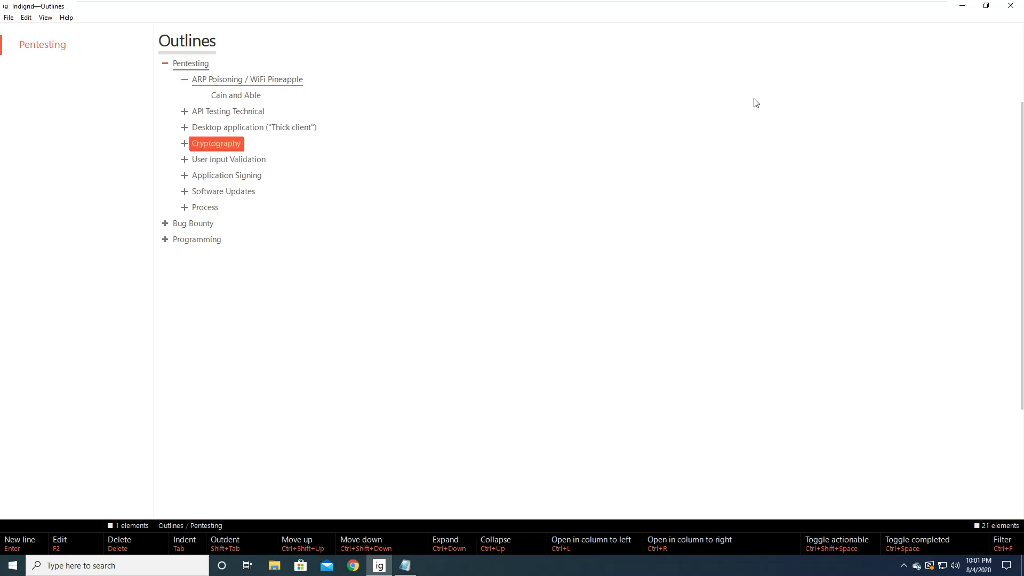
pyautogui.press('Down')
pyautogui.press('Down')
pyautogui.press('Down')
pyautogui.press('Up')
pyautogui.press('Up')
pyautogui.press('Up')
pyautogui.press('Down')
pyautogui.press('Down')
pyautogui.press('Down')
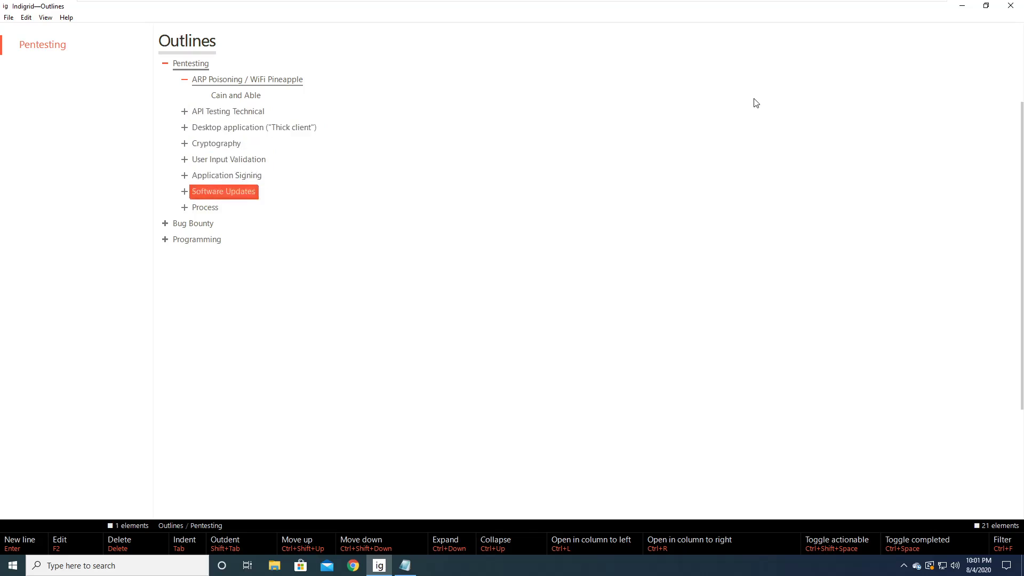
pyautogui.press('Up')
pyautogui.press('Up')
pyautogui.press('Up')
pyautogui.press('Up')
pyautogui.press('Down')
pyautogui.press('Down')
pyautogui.press('Down')
pyautogui.press('Down')
pyautogui.press('Up')
pyautogui.press('Up')
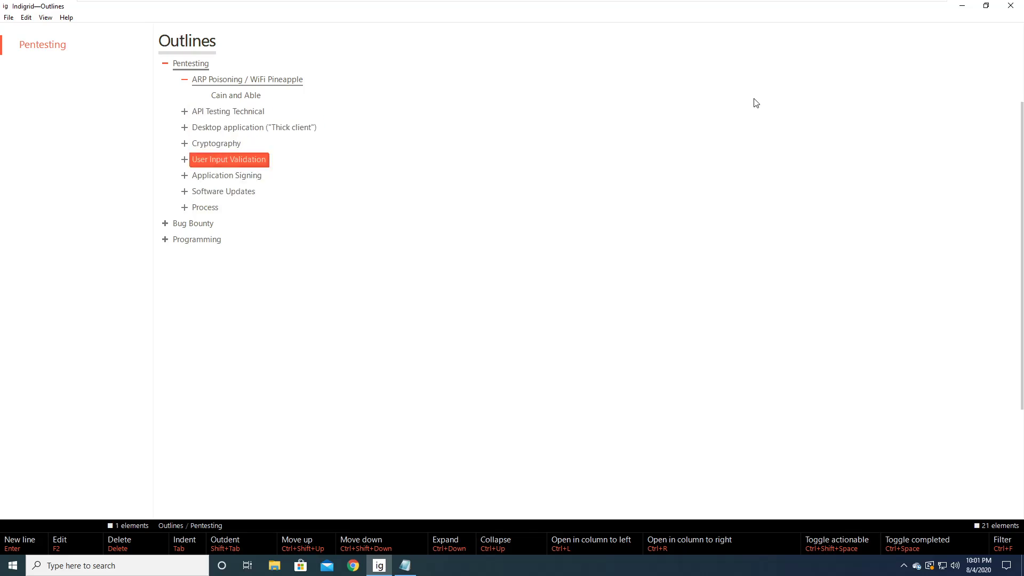
pyautogui.press('Down')
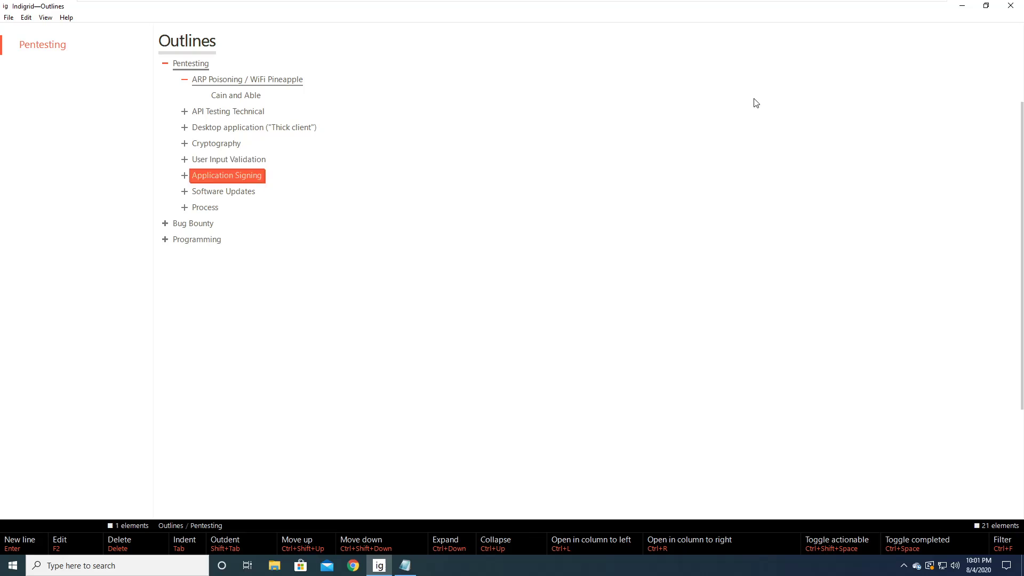
pyautogui.press('Up')
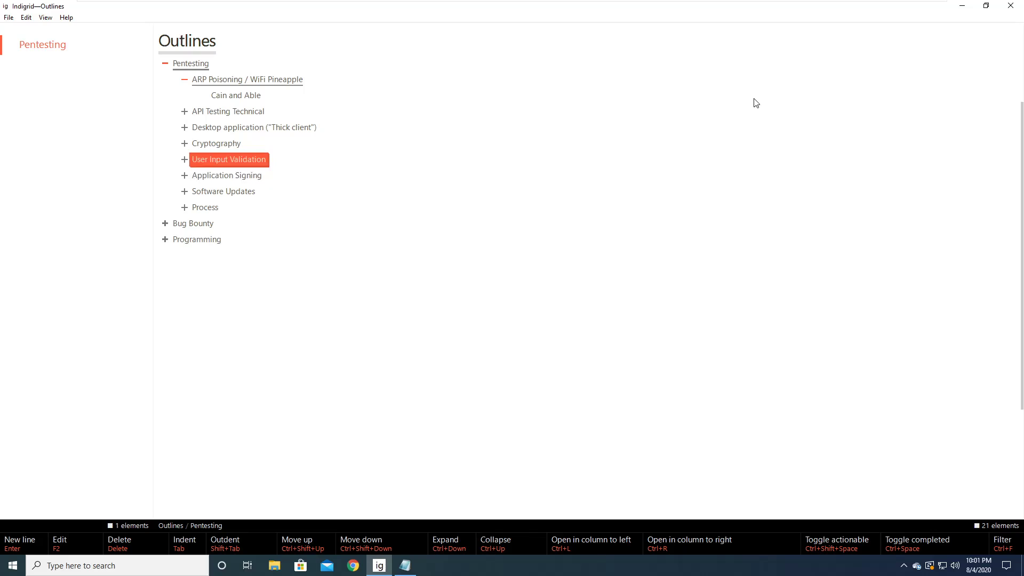
pyautogui.hotkey('ctrl', 'Down')
pyautogui.press('Down')
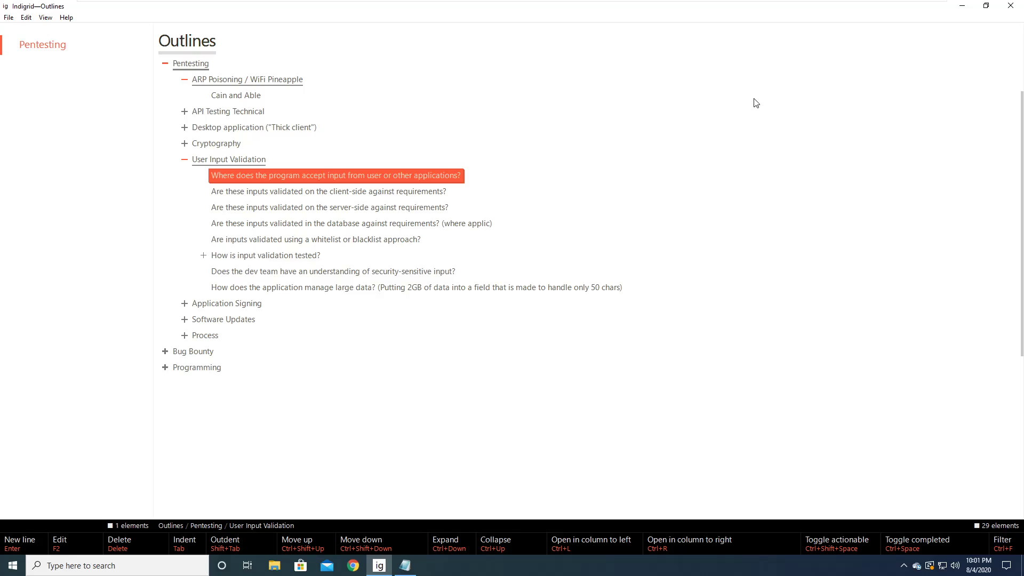
pyautogui.press('Down')
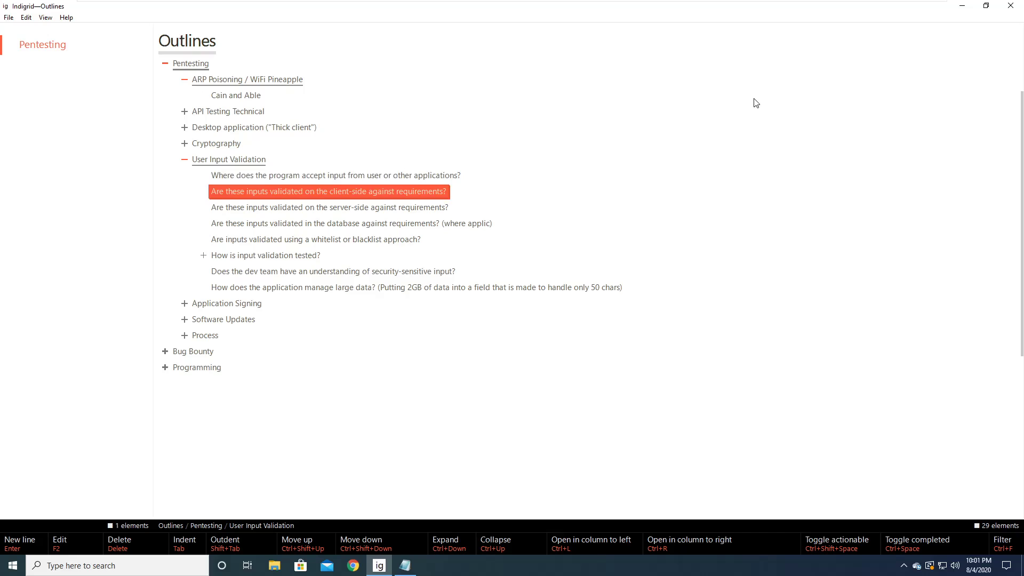
pyautogui.press('Down')
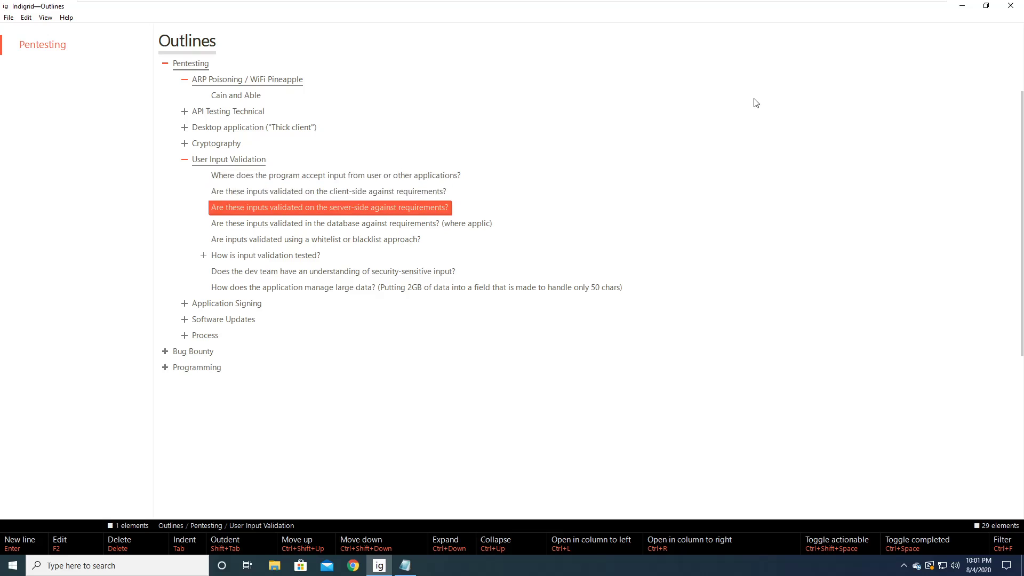
pyautogui.press('Down')
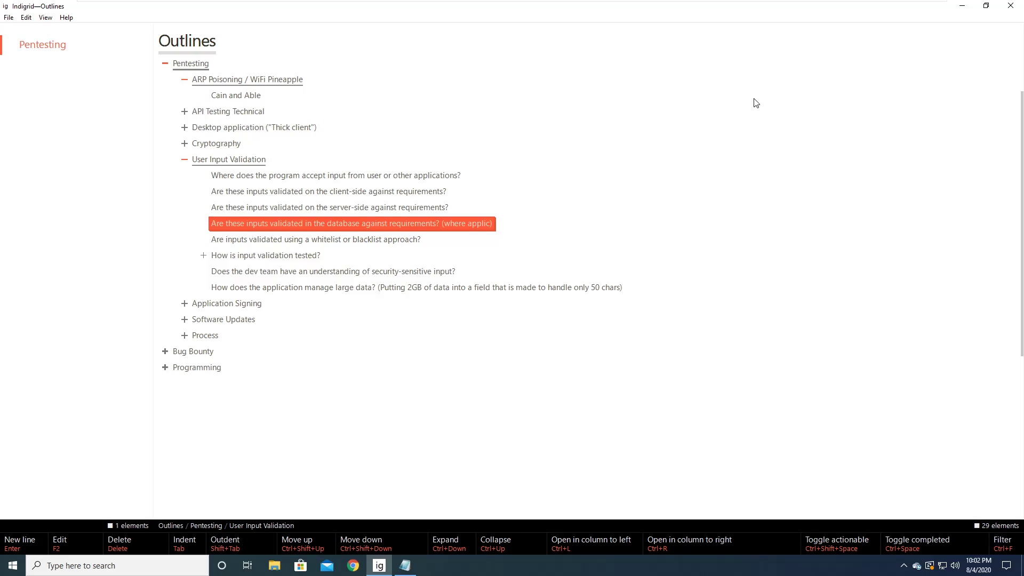
pyautogui.press('Up')
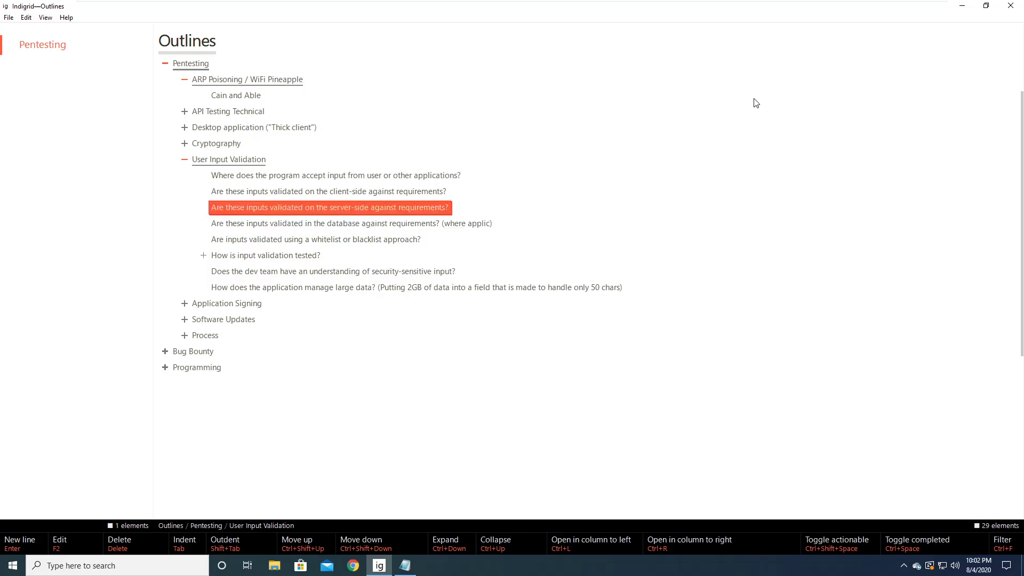
pyautogui.press('Up')
pyautogui.press('Down')
pyautogui.press('Down')
pyautogui.press('Down')
pyautogui.press('Down')
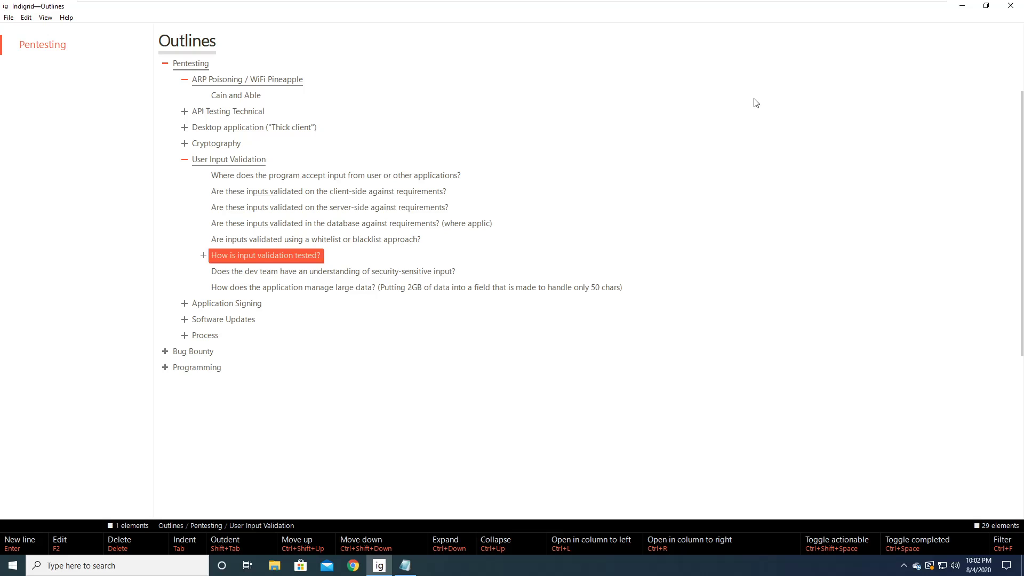
pyautogui.hotkey('ctrl', 'Down')
pyautogui.press('Down')
pyautogui.press('Down')
pyautogui.press('Down')
pyautogui.press('Up')
pyautogui.press('Up')
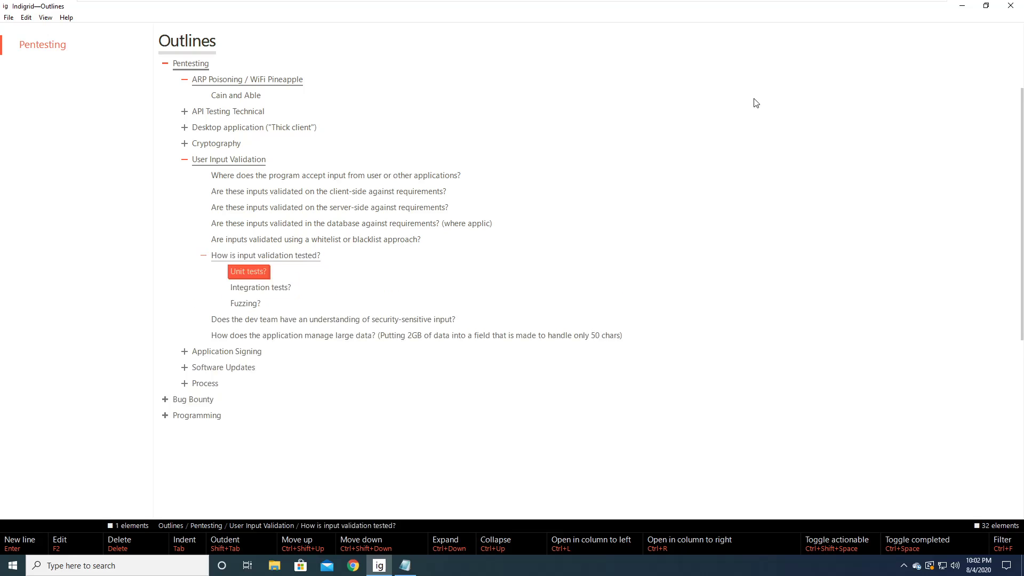
pyautogui.press('Up')
pyautogui.press('Up')
pyautogui.press('Down')
pyautogui.press('Down')
pyautogui.press('Down')
pyautogui.press('Up')
pyautogui.press('Up')
pyautogui.press('Up')
pyautogui.press('Up')
pyautogui.press('Up')
pyautogui.press('Up')
pyautogui.press('Up')
pyautogui.press('Up')
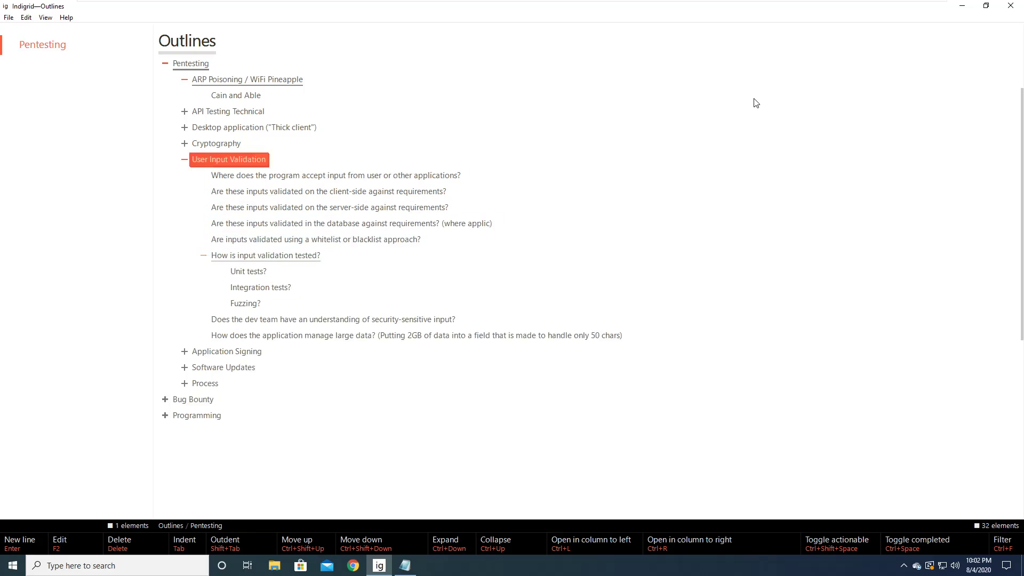
pyautogui.press('Down')
pyautogui.press('Down')
pyautogui.press('Up')
pyautogui.press('Up')
pyautogui.press('Down')
pyautogui.press('Down')
pyautogui.press('Down')
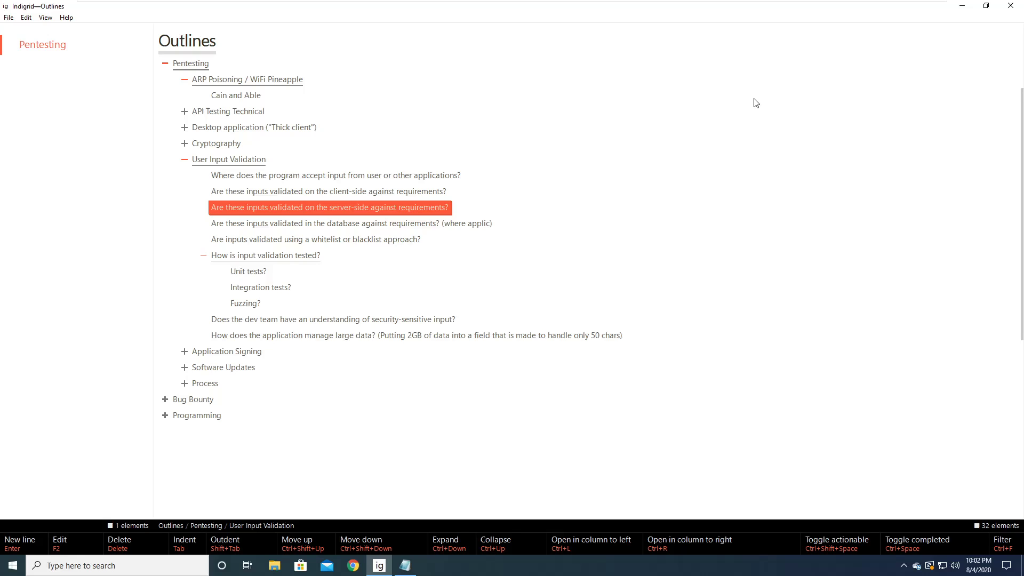
pyautogui.press('Up')
pyautogui.press('Up')
pyautogui.press('Down')
pyautogui.press('Down')
pyautogui.press('Down')
pyautogui.press('Down')
pyautogui.press('Down')
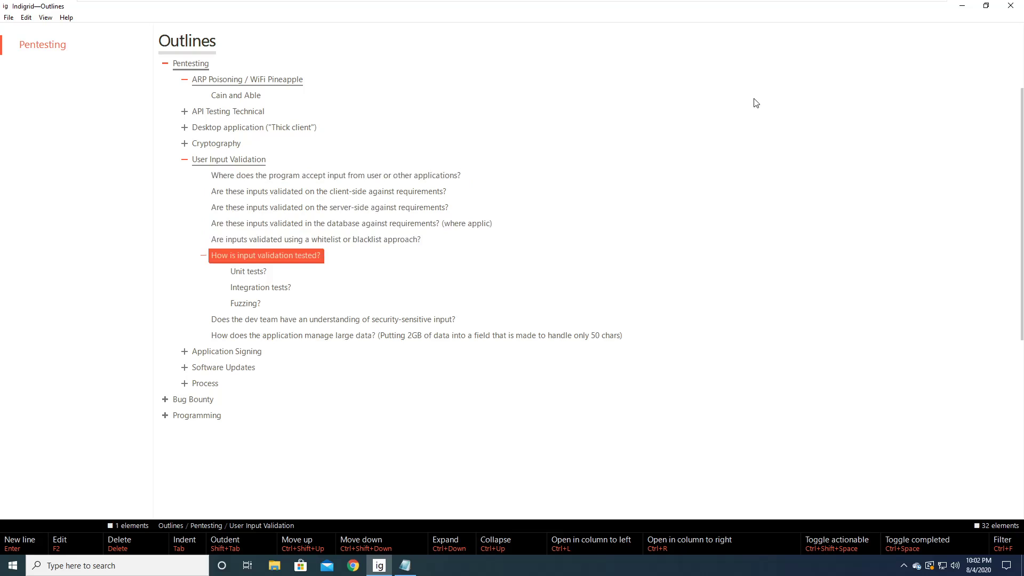
pyautogui.hotkey('ctrl', 'Up')
pyautogui.hotkey('ctrl', 'Down')
pyautogui.hotkey('ctrl', 'Up')
pyautogui.press('Up')
pyautogui.press('Up')
pyautogui.press('Up')
pyautogui.press('Up')
pyautogui.press('Up')
pyautogui.press('Up')
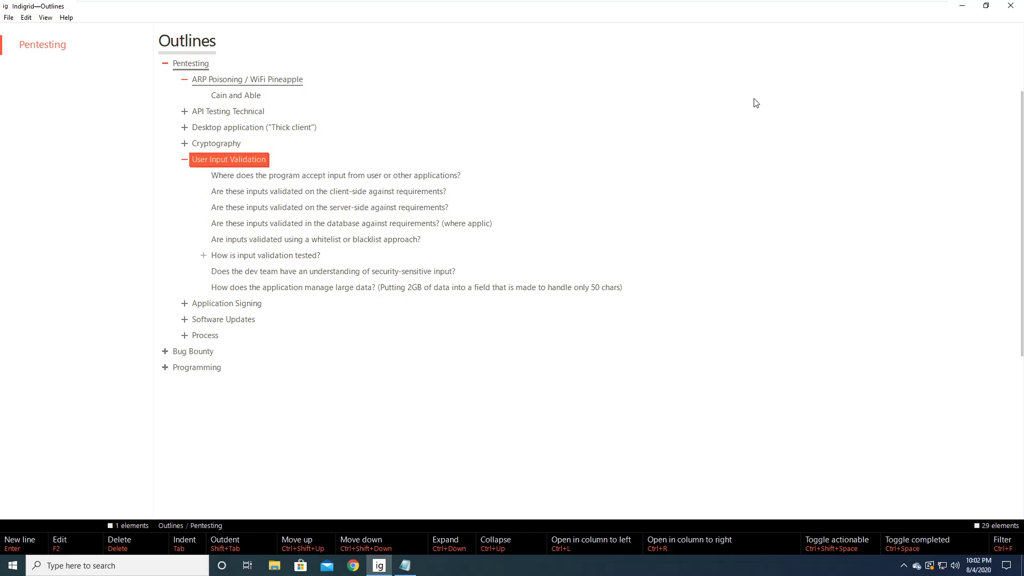
pyautogui.hotkey('ctrl', 'Up')
pyautogui.hotkey('ctrl', 'Down')
pyautogui.press('Down')
pyautogui.press('Down')
pyautogui.press('Down')
pyautogui.press('Down')
pyautogui.press('Down')
pyautogui.press('Down')
pyautogui.press('Down')
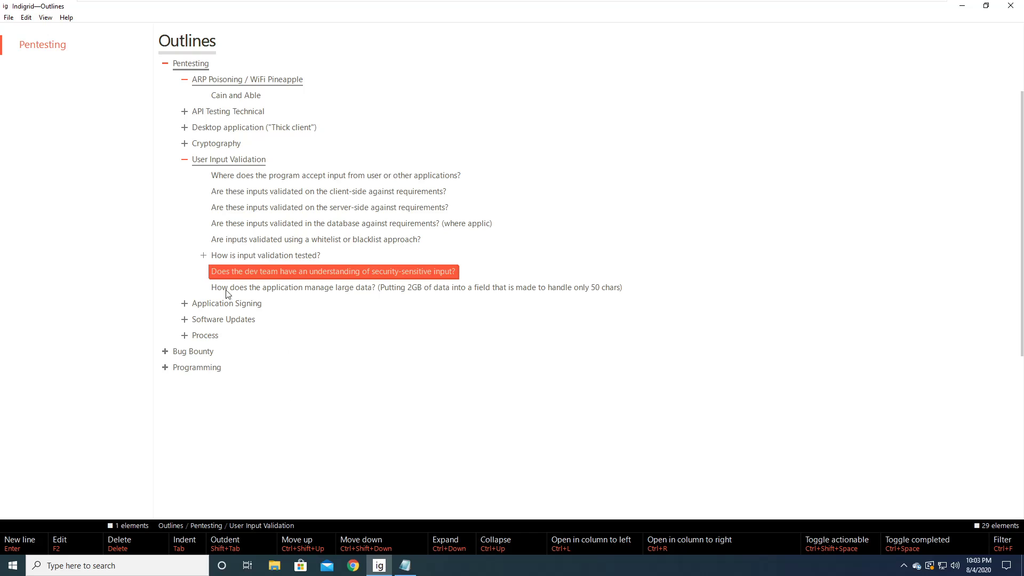
pyautogui.click(25, 17)
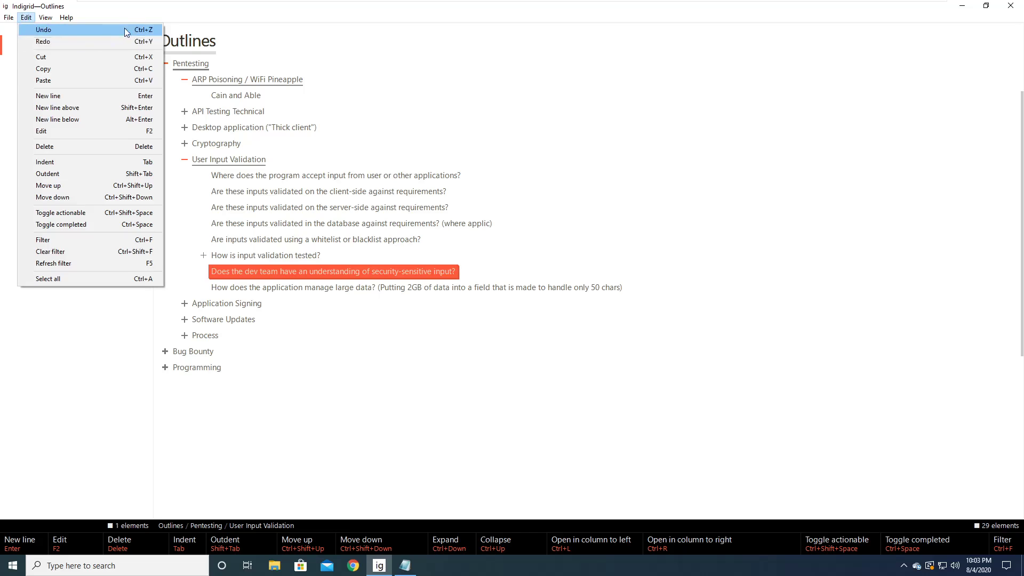
pyautogui.click(349, 319)
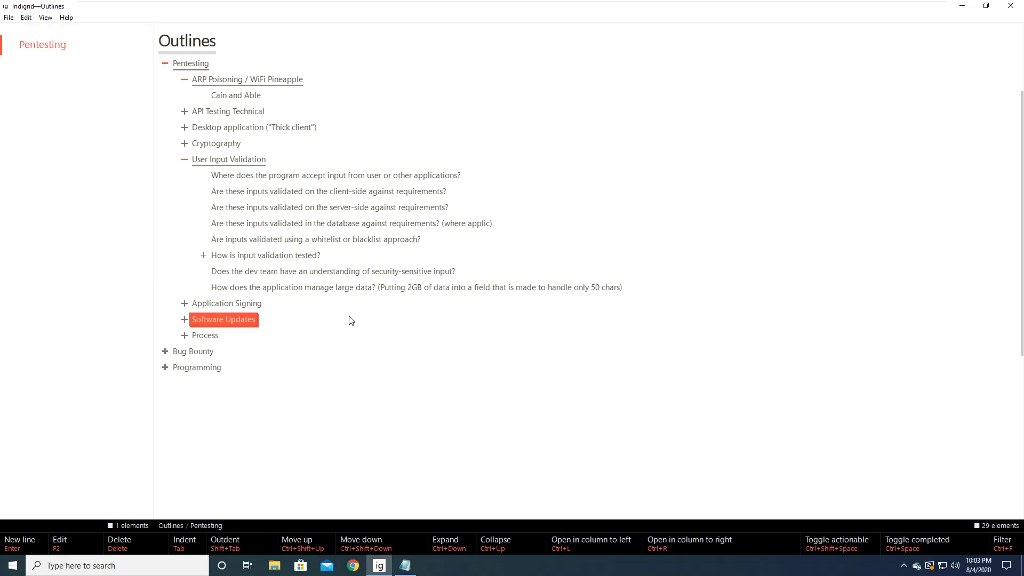
pyautogui.click(25, 18)
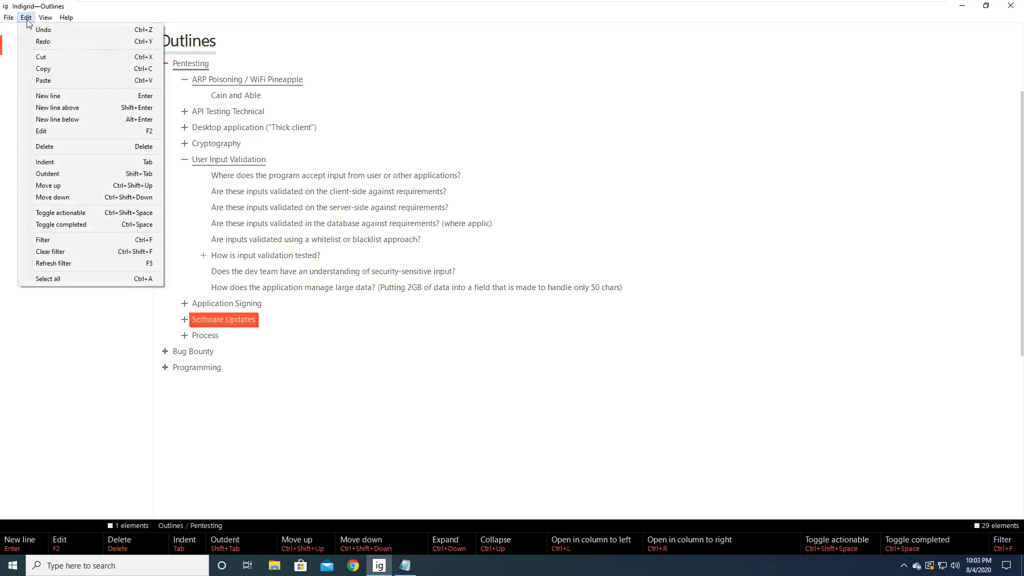
pyautogui.click(96, 9)
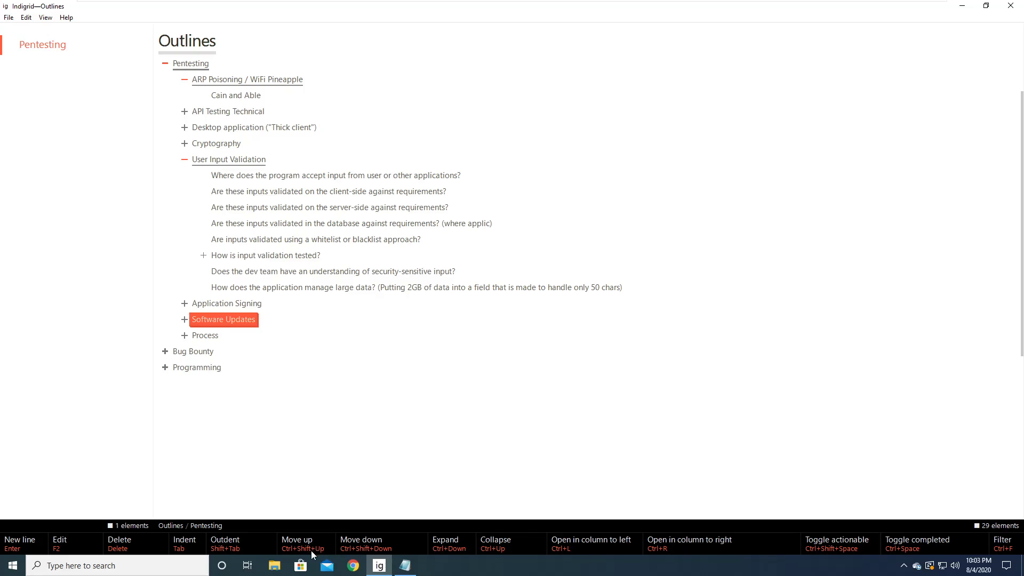
pyautogui.click(265, 225)
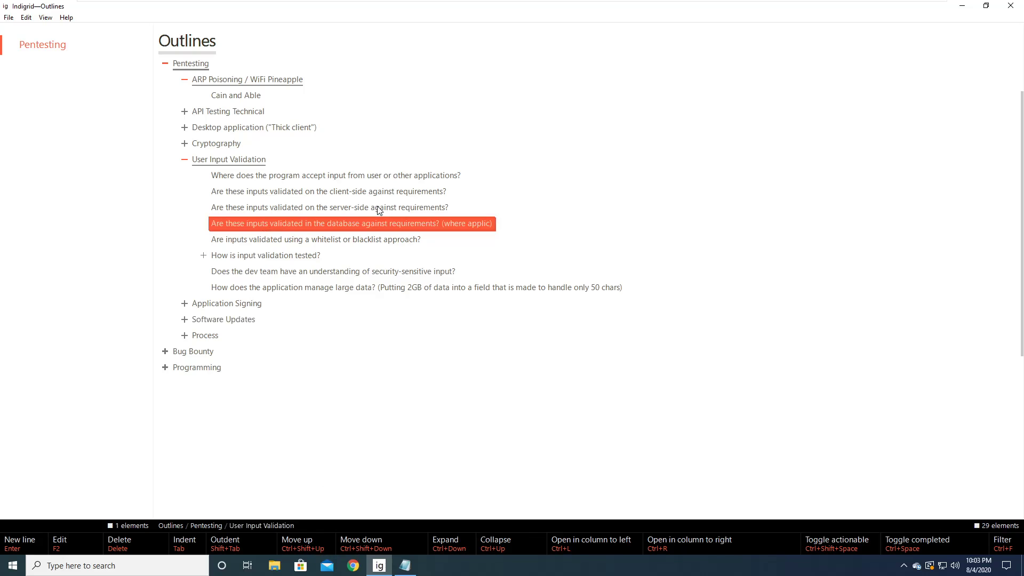
pyautogui.hotkey('ctrl', 'shift', 'Up')
pyautogui.hotkey('ctrl', 'shift', 'Down')
pyautogui.hotkey('ctrl', 'shift', 'Up')
pyautogui.hotkey('ctrl', 'shift', 'Up')
pyautogui.hotkey('ctrl', 'shift', 'Down')
pyautogui.hotkey('ctrl', 'shift', 'Down')
pyautogui.hotkey('ctrl', 'shift', 'Up')
pyautogui.hotkey('ctrl', 'shift', 'Up')
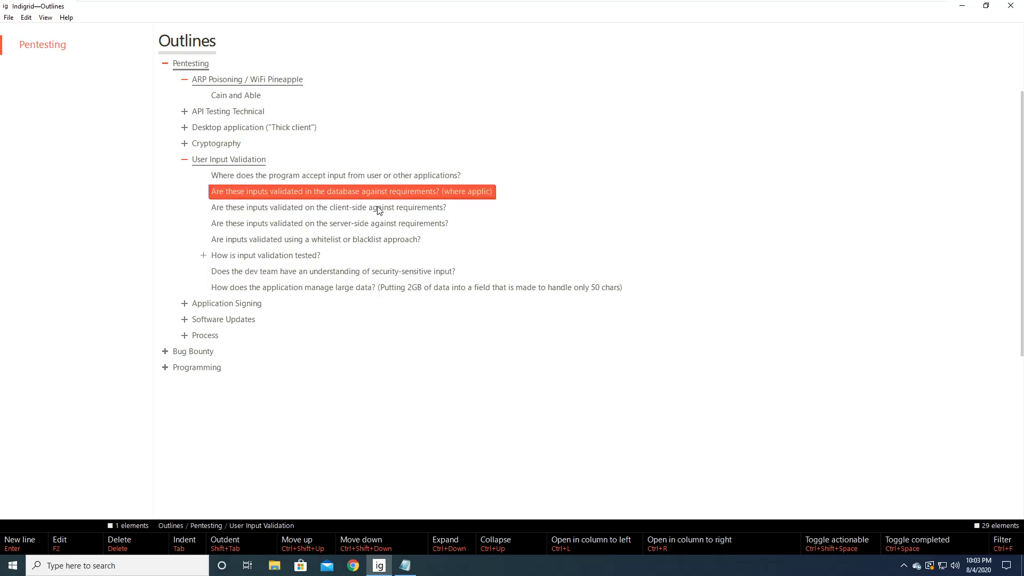
pyautogui.hotkey('ctrl', 'shift', 'Down')
pyautogui.hotkey('ctrl', 'shift', 'Down')
pyautogui.hotkey('ctrl', 'shift', 'Up')
pyautogui.hotkey('ctrl', 'shift', 'Up')
pyautogui.hotkey('ctrl', 'shift', 'Down')
pyautogui.hotkey('ctrl', 'shift', 'Down')
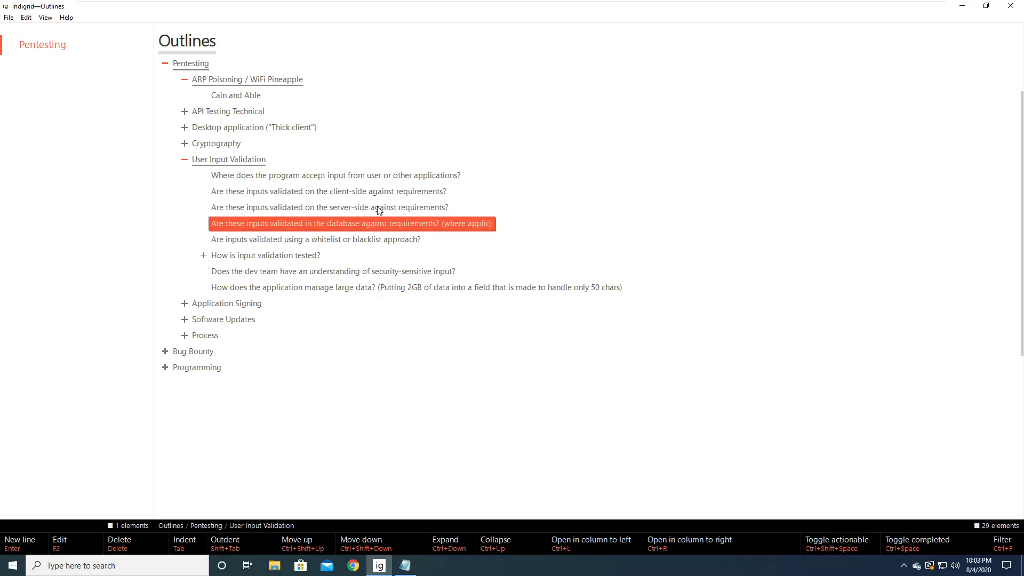
pyautogui.hotkey('ctrl', 'shift', 'Down')
pyautogui.hotkey('ctrl', 'shift', 'Up')
pyautogui.hotkey('ctrl', 'shift', 'Up')
pyautogui.hotkey('ctrl', 'shift', 'Down')
pyautogui.hotkey('ctrl', 'shift', 'Down')
pyautogui.hotkey('ctrl', 'shift', 'Up')
pyautogui.hotkey('ctrl', 'shift', 'Up')
pyautogui.hotkey('ctrl', 'shift', 'Down')
# Open 'How is input validation tested?' in a right column showing Unit tests?, Integration tests?, Fuzzing?
pyautogui.press('Down')
pyautogui.press('Down')
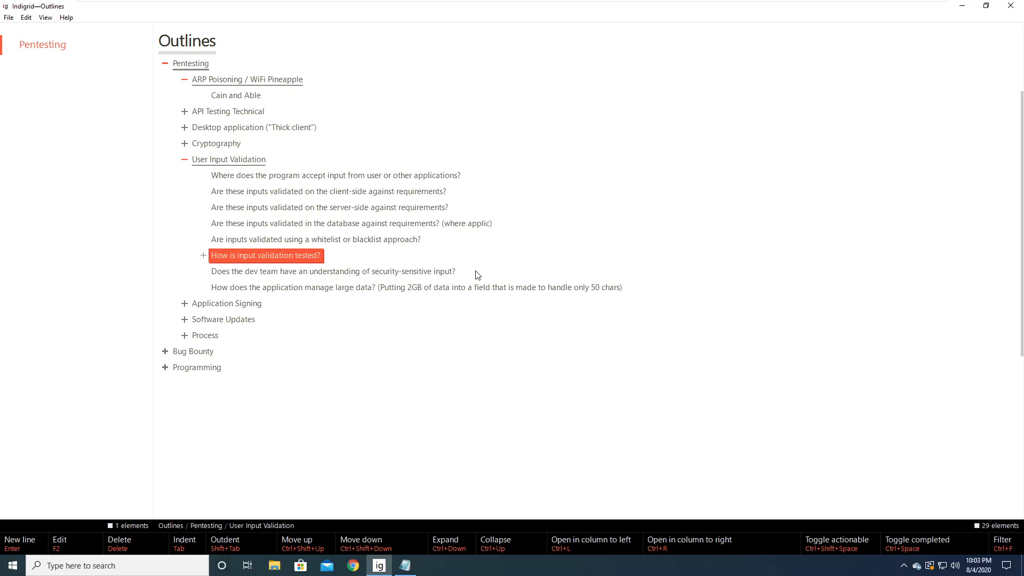
pyautogui.hotkey('ctrl', 'r')
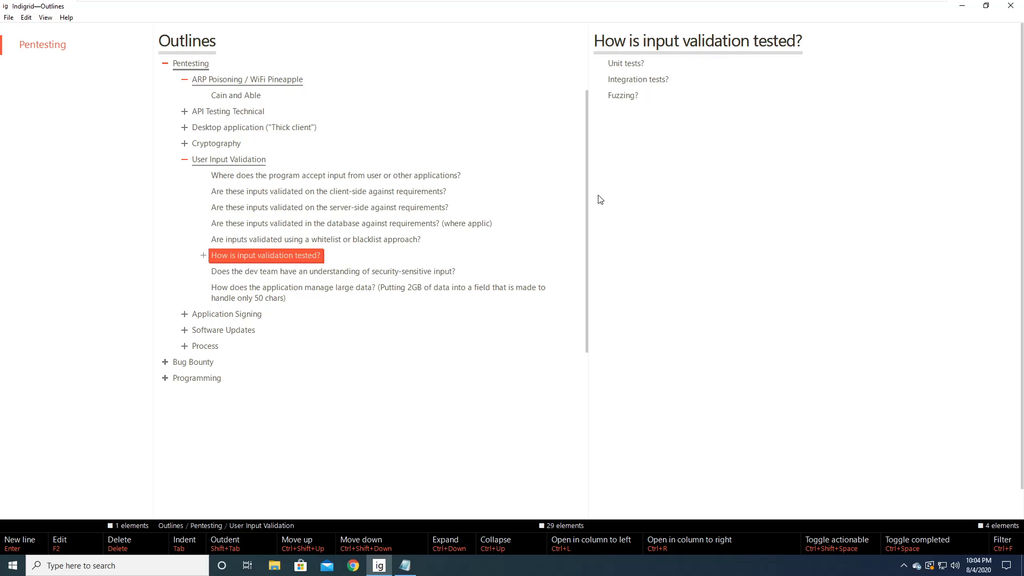
pyautogui.press('Up')
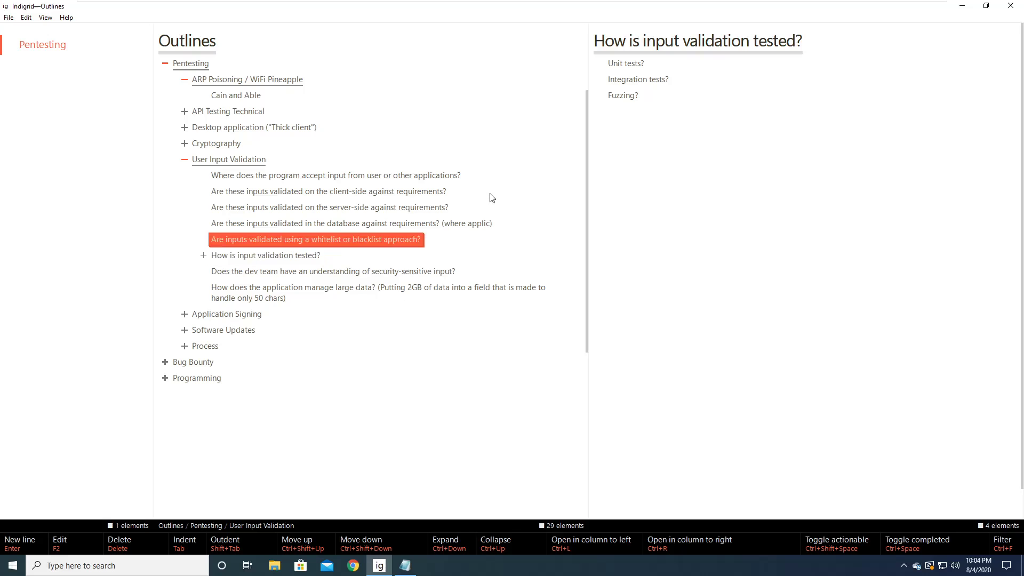
pyautogui.press('Down')
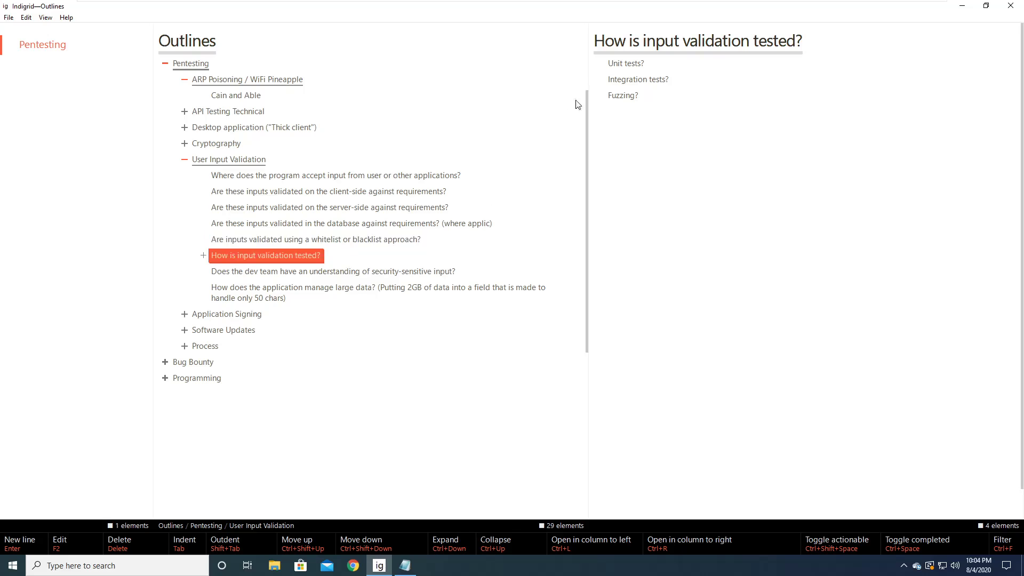
pyautogui.click(618, 85)
pyautogui.click(302, 255)
# Add a top-level 'ToDo List' entry below Programming and open a blank line beneath it
pyautogui.press('Down')
pyautogui.press('Down')
pyautogui.press('Down')
pyautogui.press('Down')
pyautogui.press('Down')
pyautogui.press('Down')
pyautogui.press('Down')
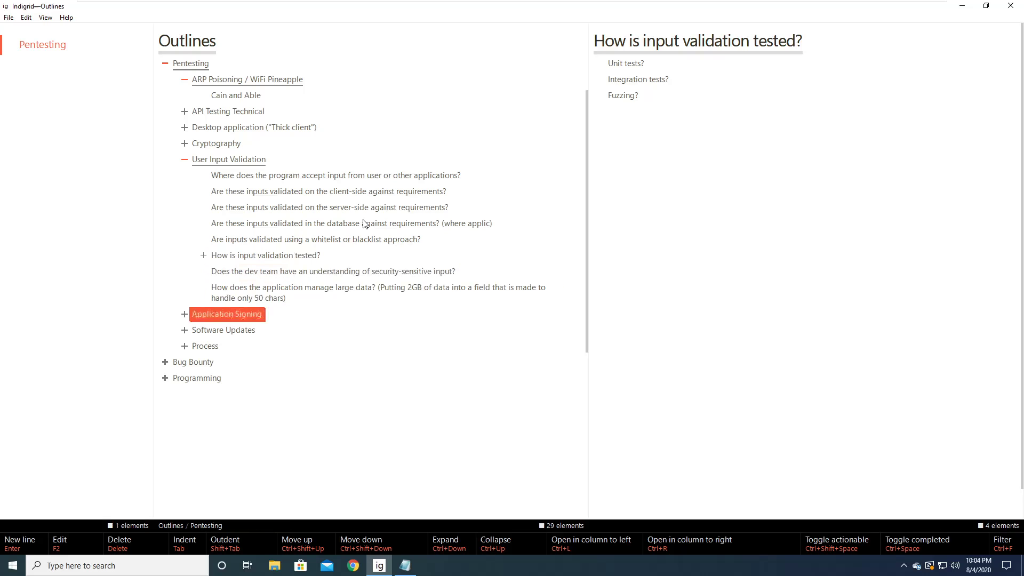
pyautogui.press('Return')
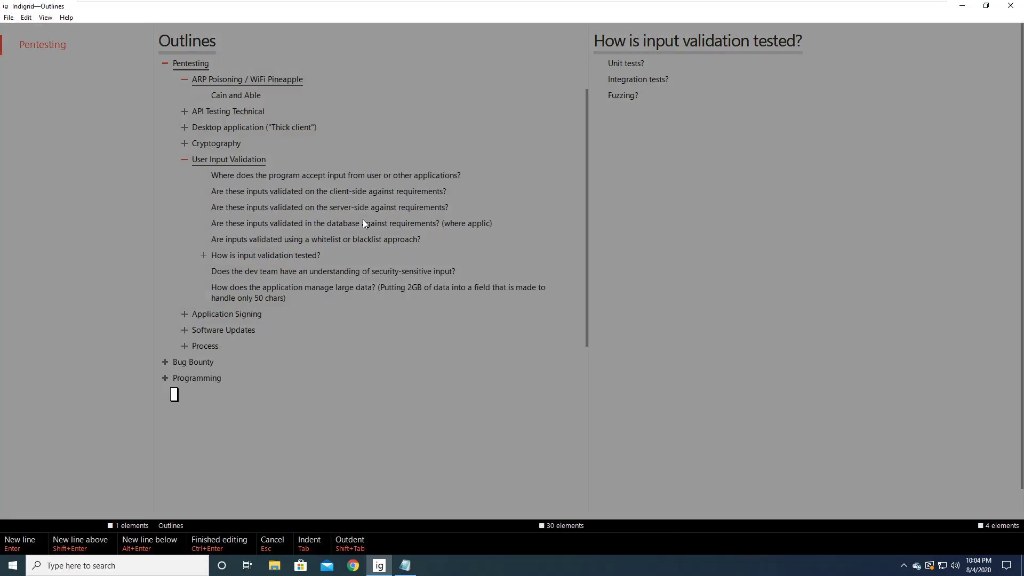
pyautogui.write('ToDo List')
pyautogui.press('Return')
pyautogui.press('Tab')
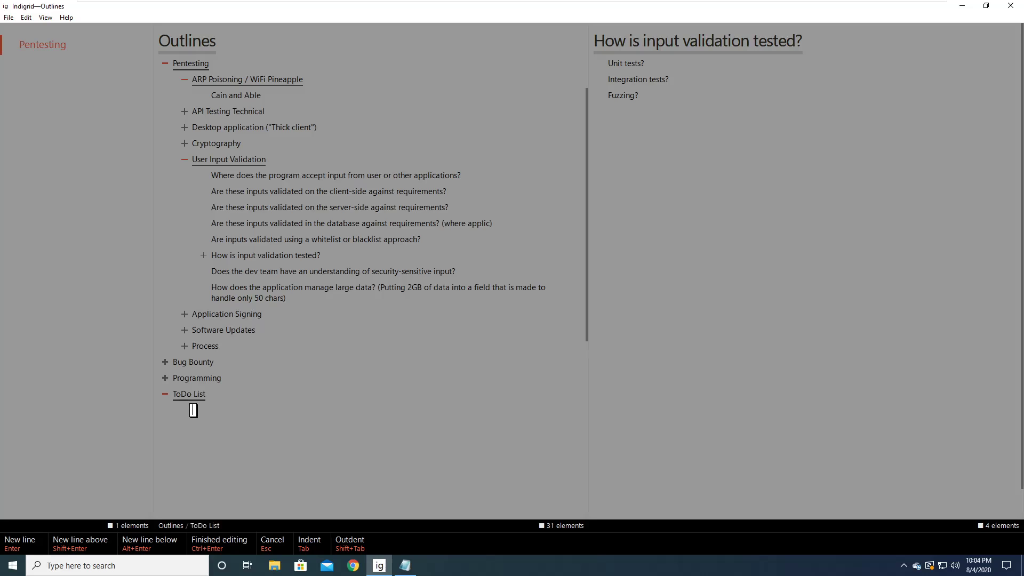
pyautogui.press('BackSpace')
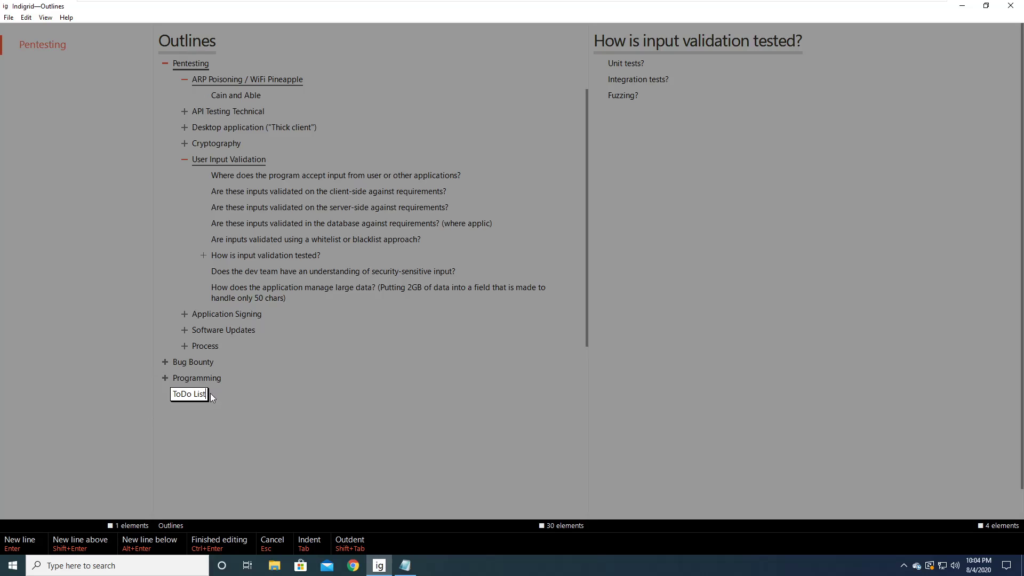
pyautogui.press('Return')
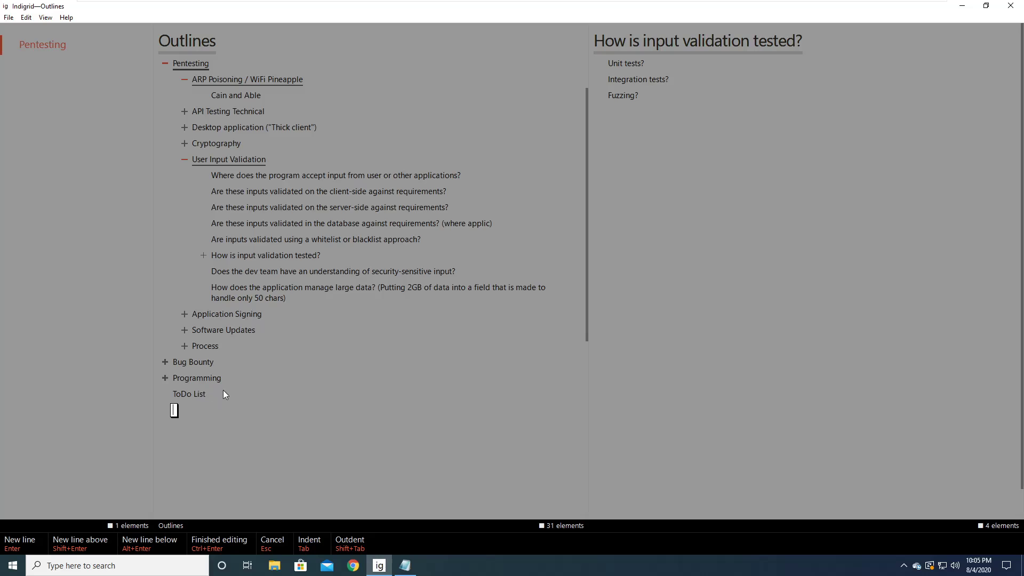
# Nest a first ToDo item 'Write some x86-64 assembly language this Sunday' under ToDo List
pyautogui.press('Tab')
pyautogui.hotkey('shift', 'Tab')
pyautogui.press('Tab')
pyautogui.write('Wri')
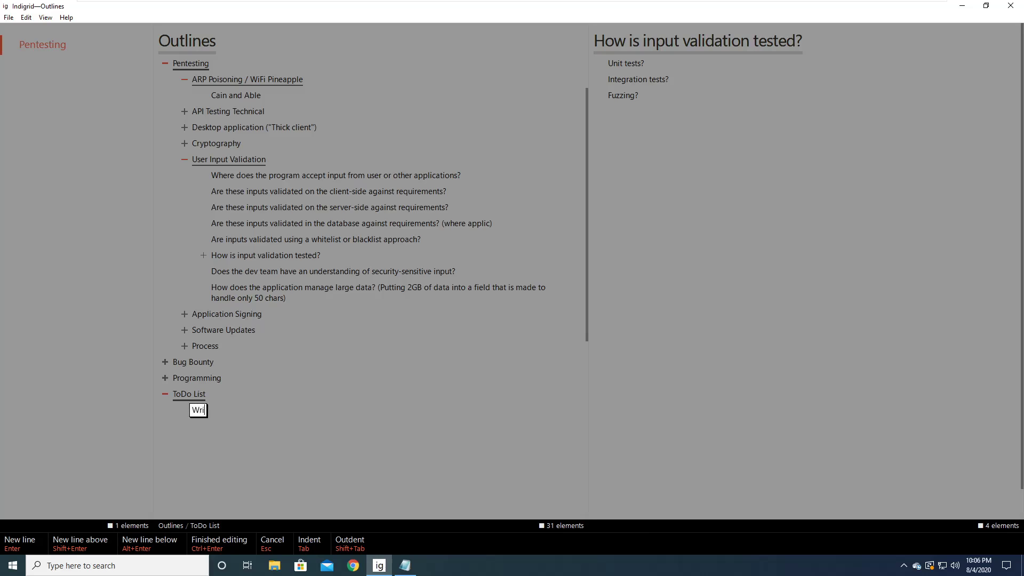
pyautogui.write('te some x86')
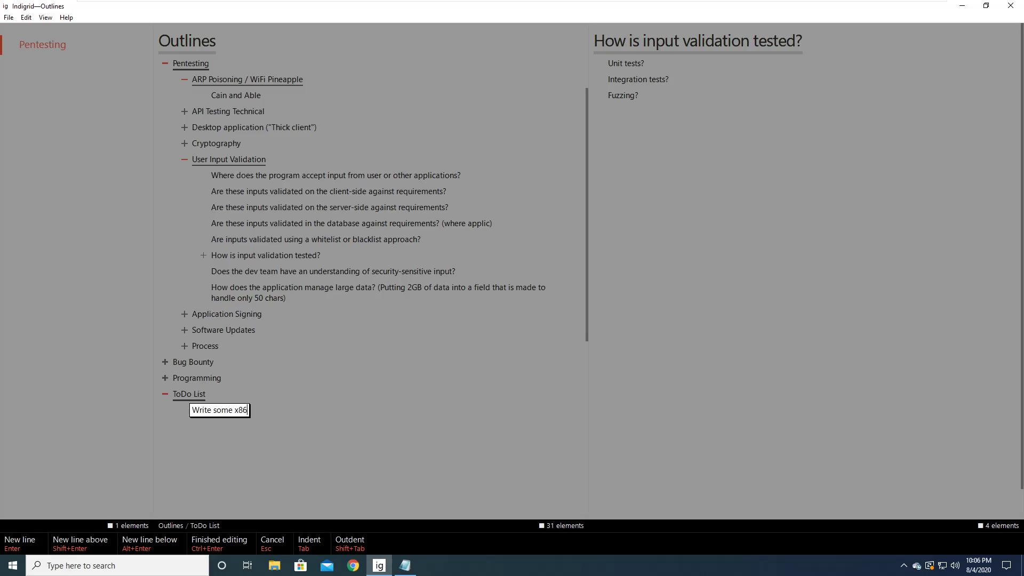
pyautogui.write('-64 assembly language this SUnday')
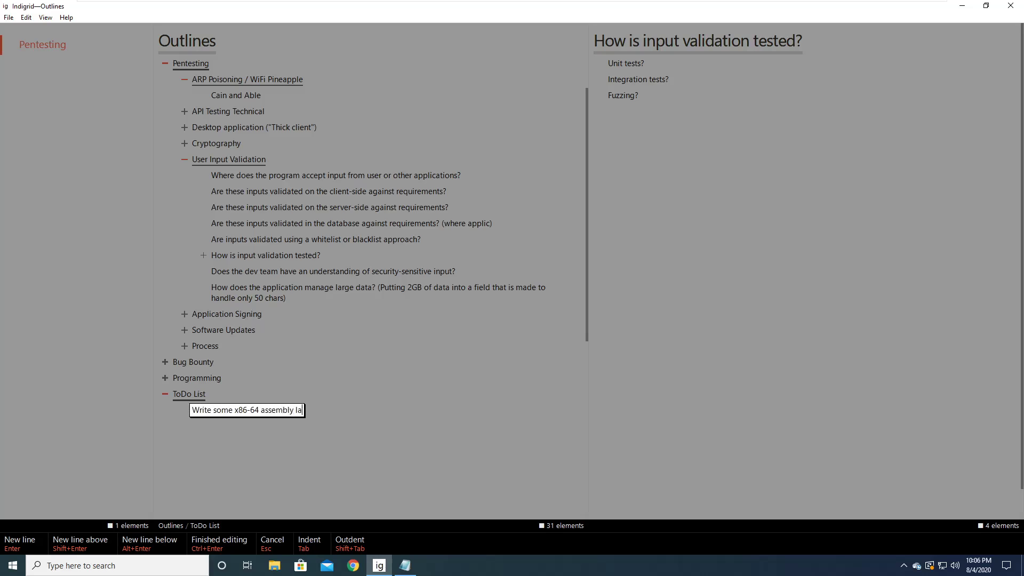
pyautogui.press('BackSpace')
pyautogui.press('BackSpace')
pyautogui.press('BackSpace')
pyautogui.press('BackSpace')
pyautogui.press('BackSpace')
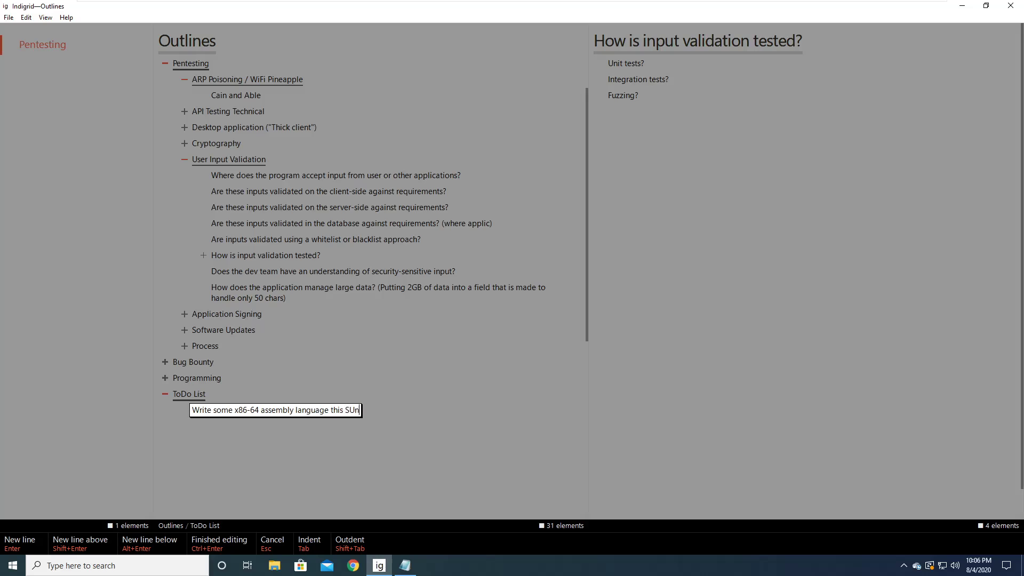
pyautogui.write('unday')
pyautogui.press('Return')
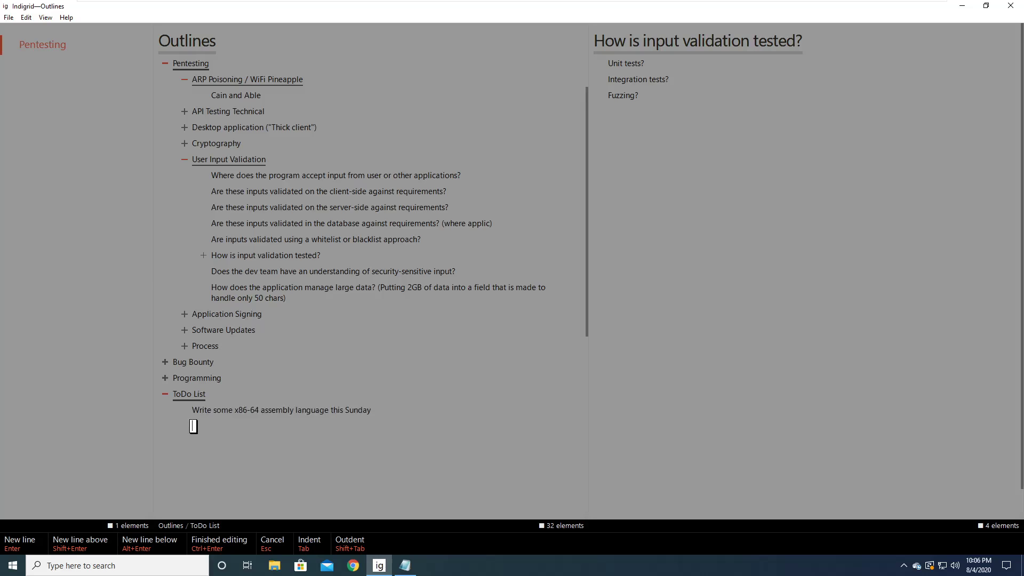
# Add the second item 'Finish reading Linux Kernel Development book' and return to the first item
pyautogui.write('Finish reading ')
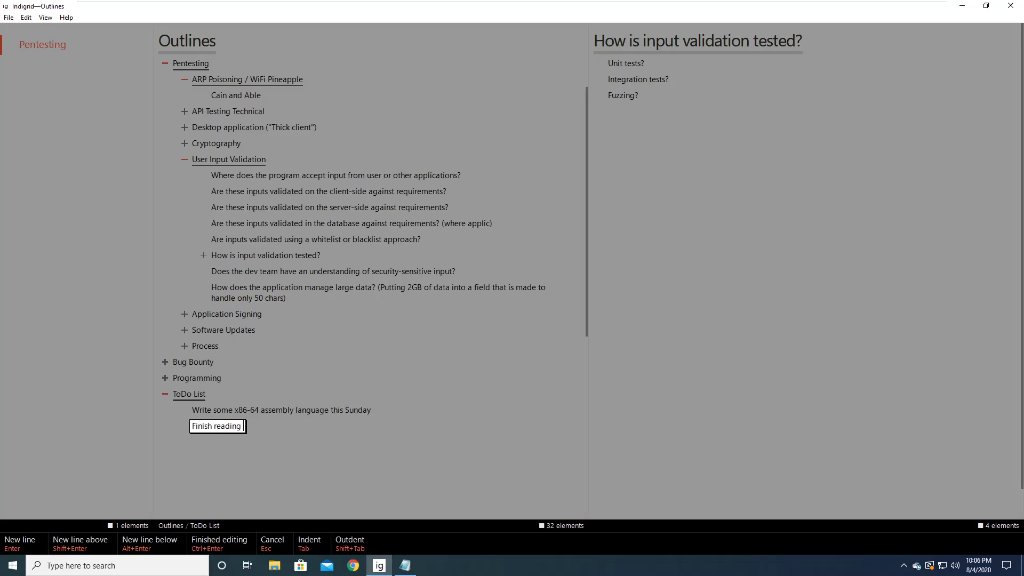
pyautogui.write('Linux Kernel ')
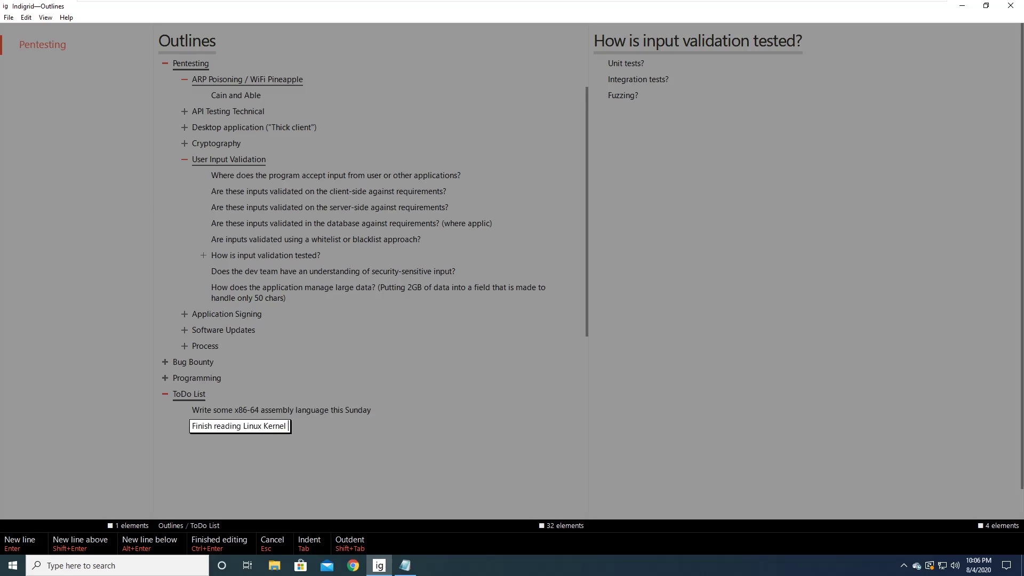
pyautogui.write('Development ')
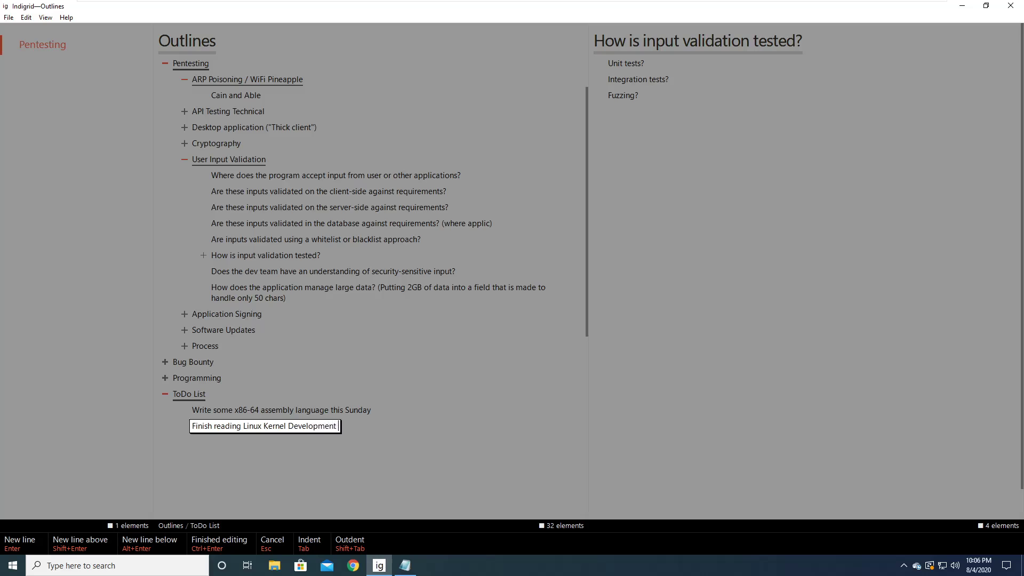
pyautogui.write('book')
pyautogui.press('Return')
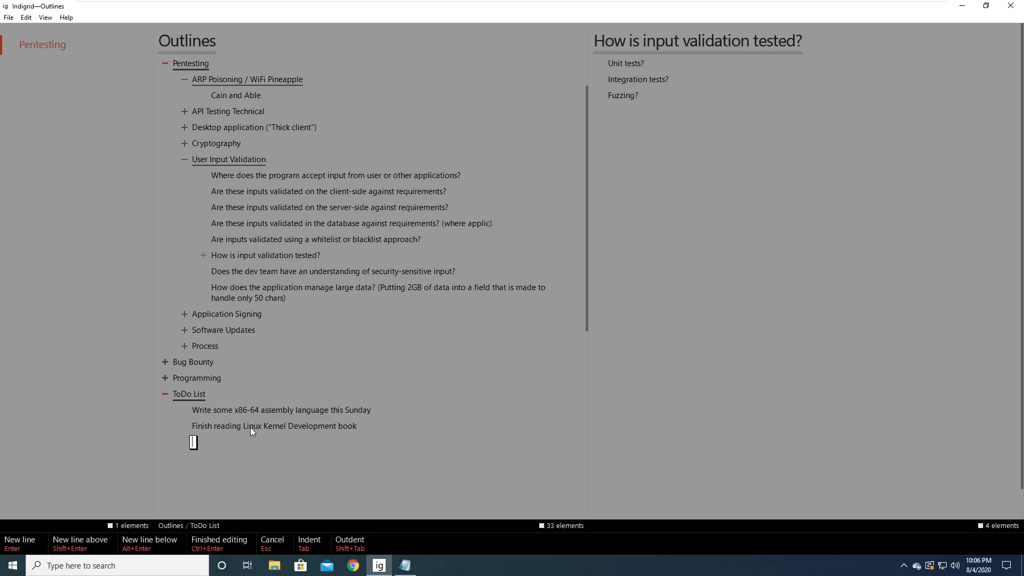
pyautogui.press('BackSpace')
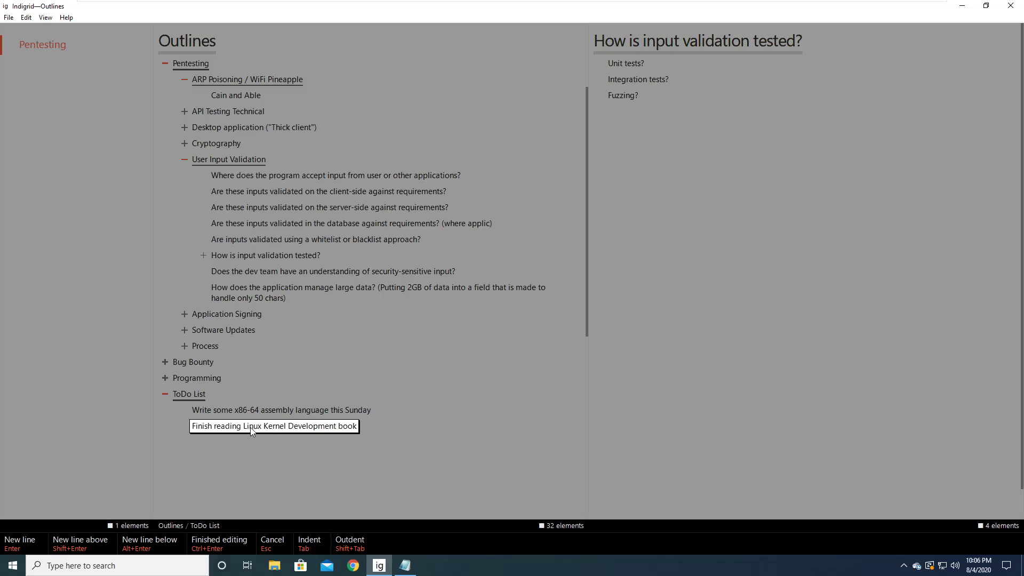
pyautogui.press('Up')
pyautogui.press('Down')
pyautogui.press('Up')
pyautogui.press('Down')
pyautogui.press('Up')
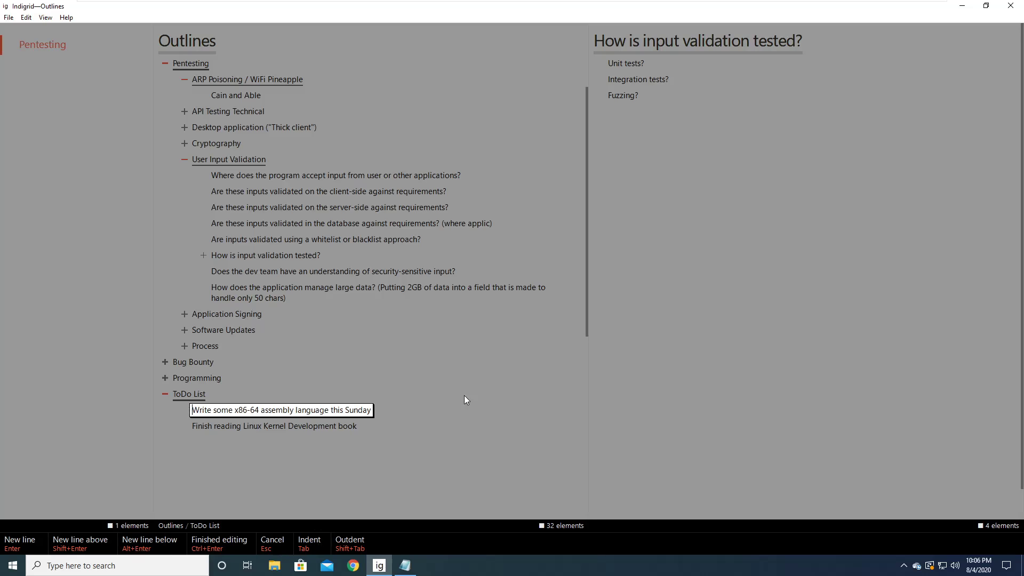
# Make both ToDo items actionable tasks with Ctrl+Shift+Space
pyautogui.press('Escape')
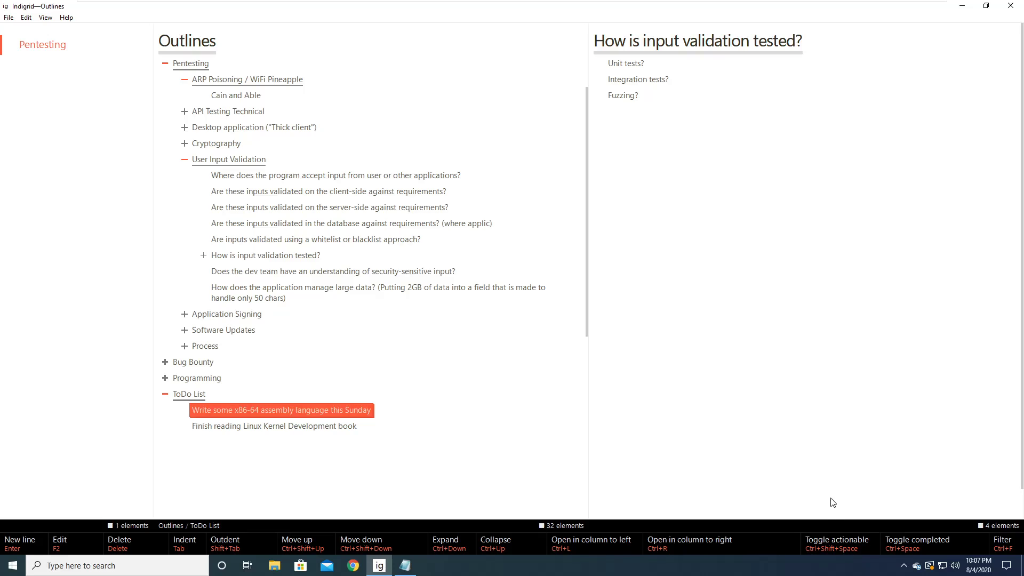
pyautogui.hotkey('ctrl', 'shift', 'space')
pyautogui.press('Down')
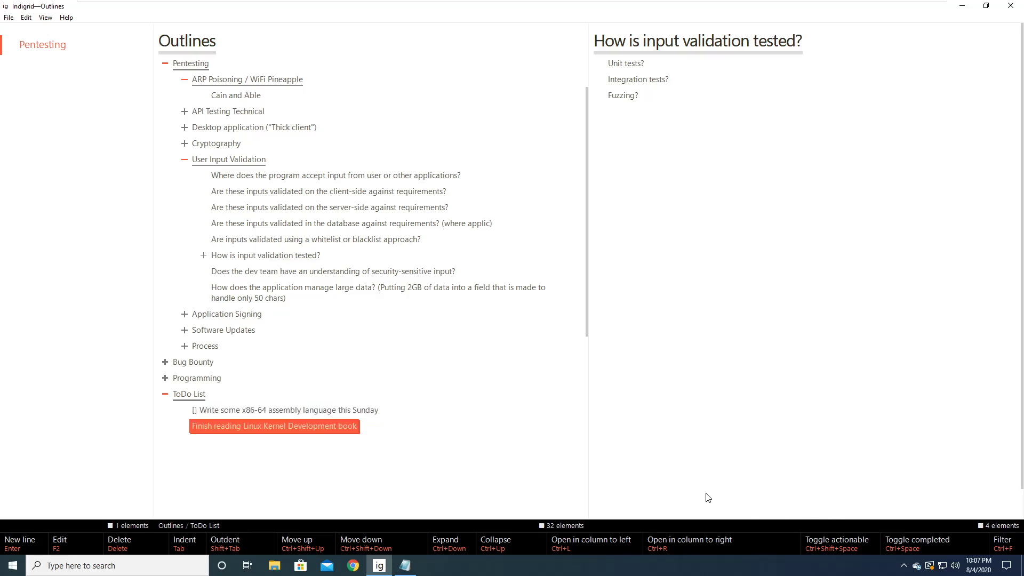
pyautogui.press('Up')
pyautogui.press('Down')
pyautogui.hotkey('ctrl', 'shift', 'space')
pyautogui.press('Up')
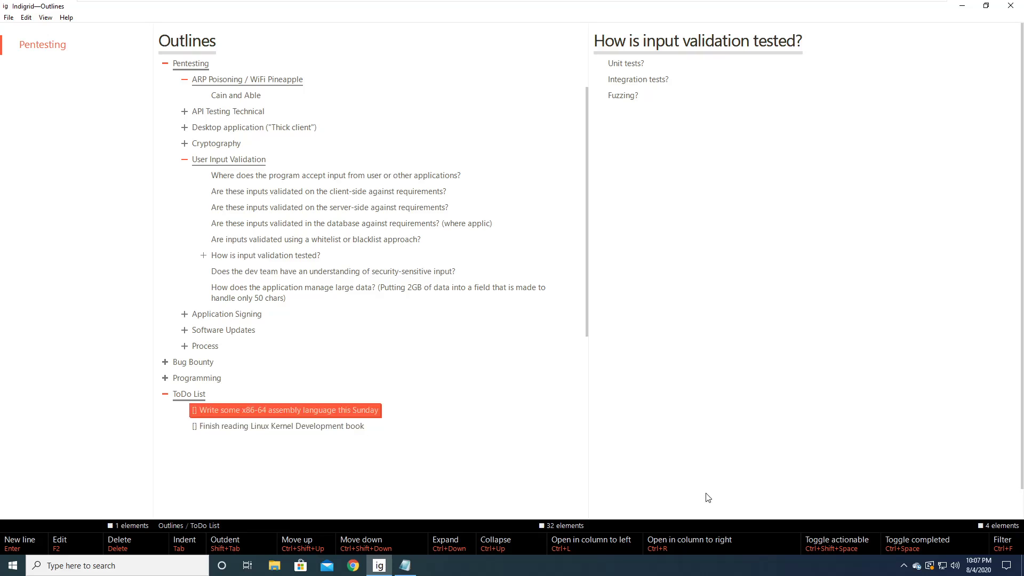
# Mark both items completed [x] and start a third item 'Fedd my elephant'
pyautogui.hotkey('ctrl', 'space')
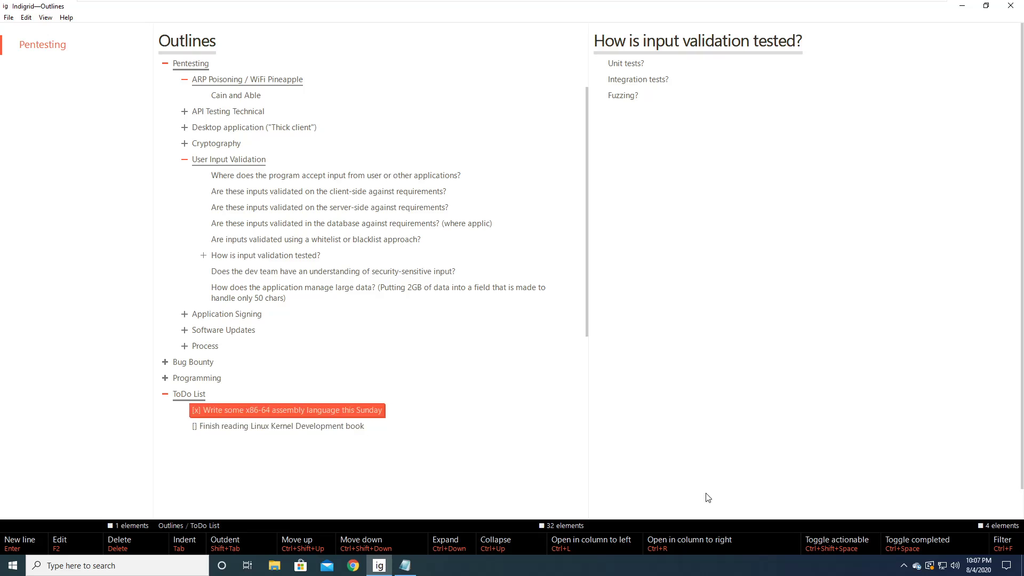
pyautogui.press('Down')
pyautogui.hotkey('ctrl', 'space')
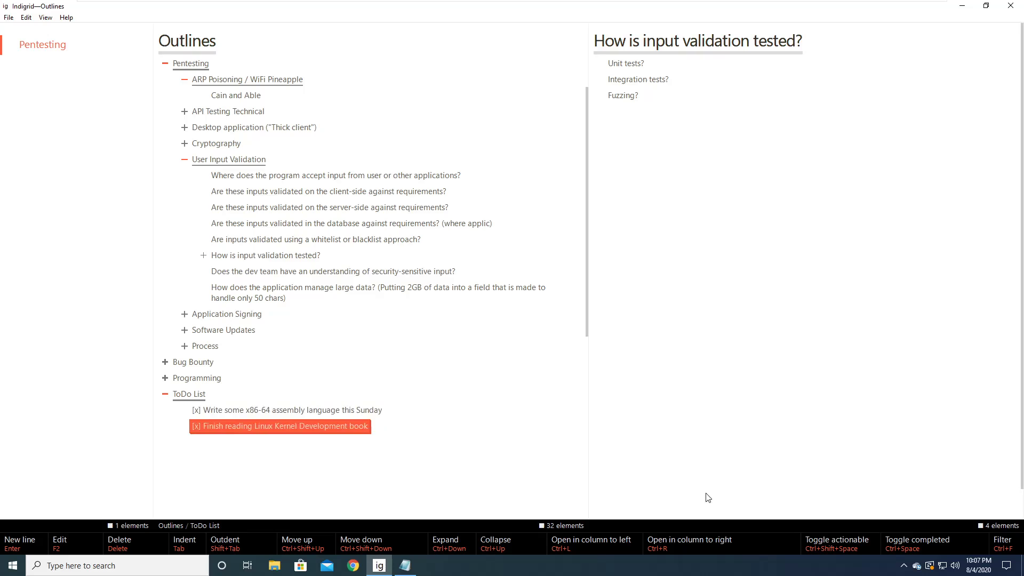
pyautogui.press('Up')
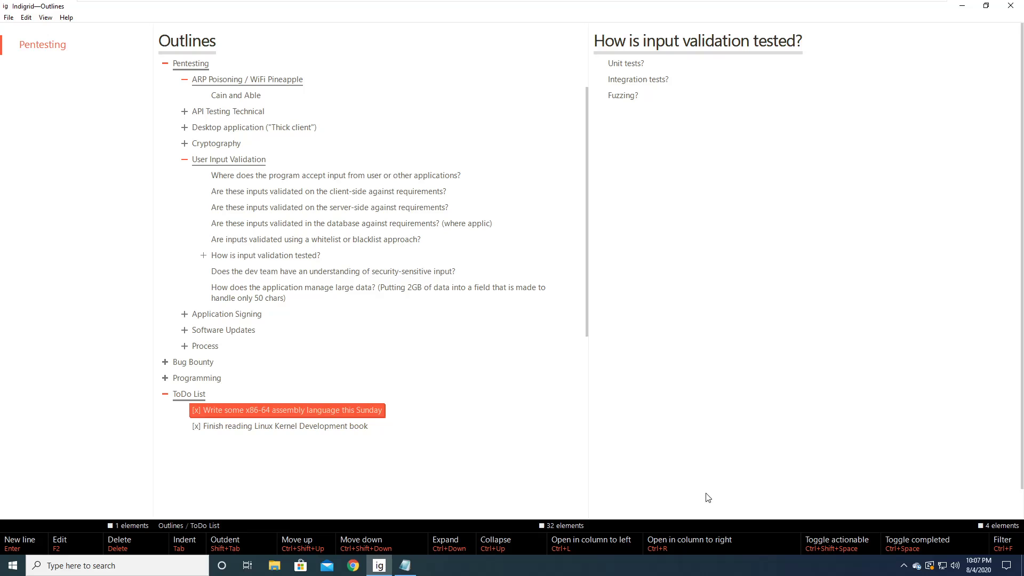
pyautogui.press('Up')
pyautogui.press('Up')
pyautogui.press('Up')
pyautogui.press('Up')
pyautogui.press('Up')
pyautogui.press('Up')
pyautogui.press('Down')
pyautogui.press('Down')
pyautogui.press('Down')
pyautogui.press('Down')
pyautogui.press('Down')
pyautogui.press('Down')
pyautogui.press('Down')
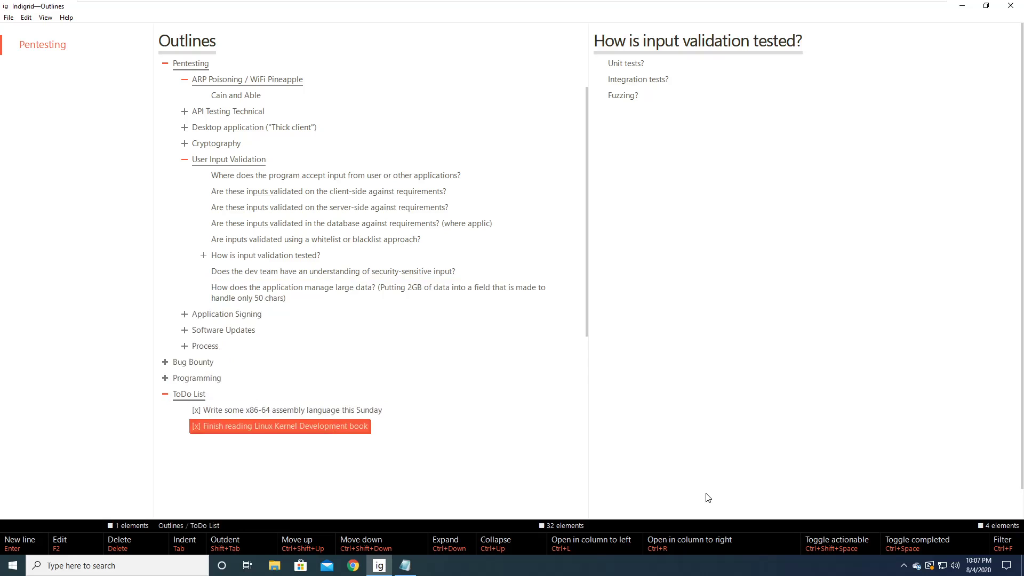
pyautogui.press('Return')
pyautogui.write('Fed')
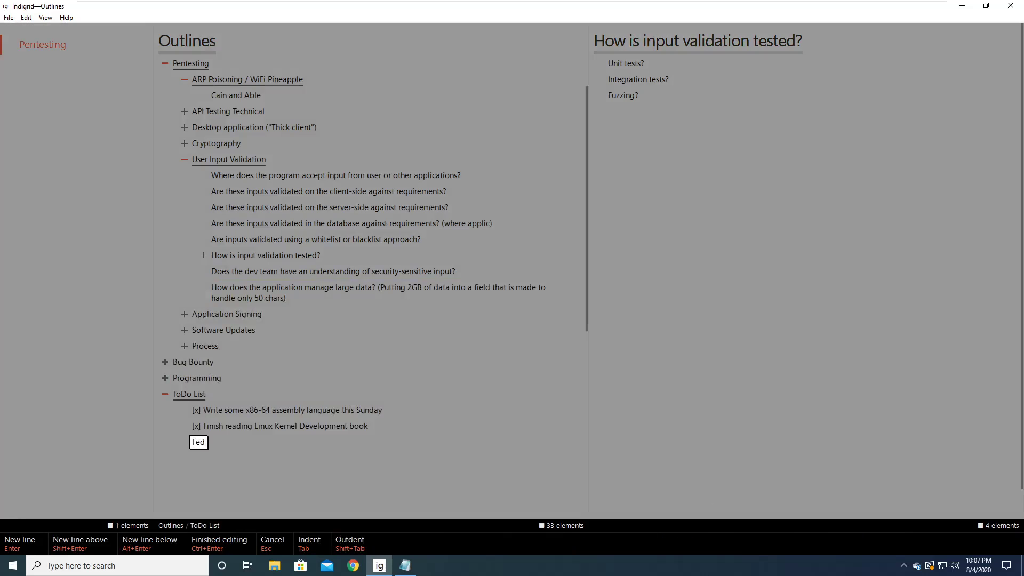
pyautogui.write('d my elephant')
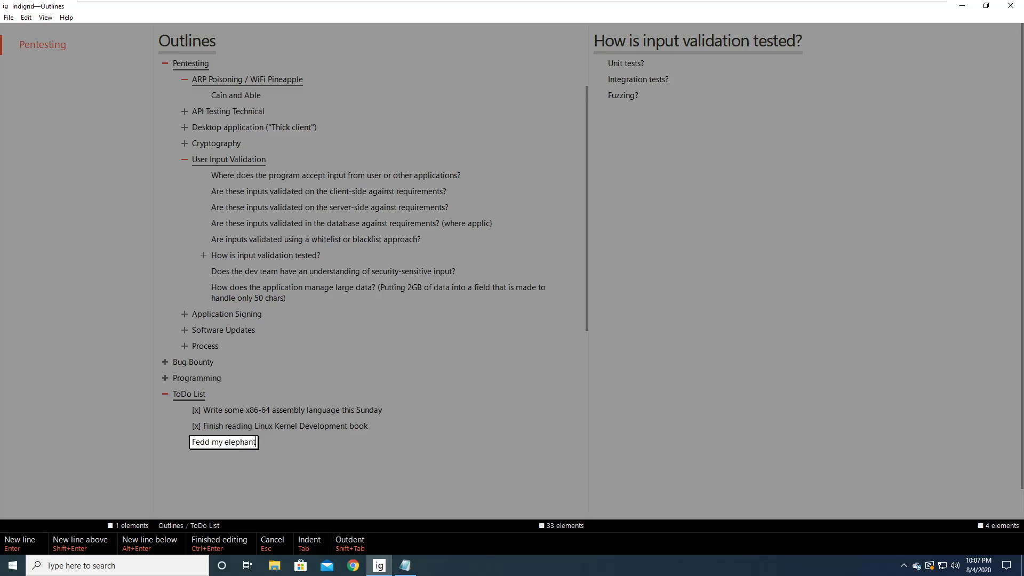
# Add the items 'Take out the trash' and 'Go to the hardware store'
pyautogui.press('Return')
pyautogui.write('Take out the trash')
pyautogui.press('Return')
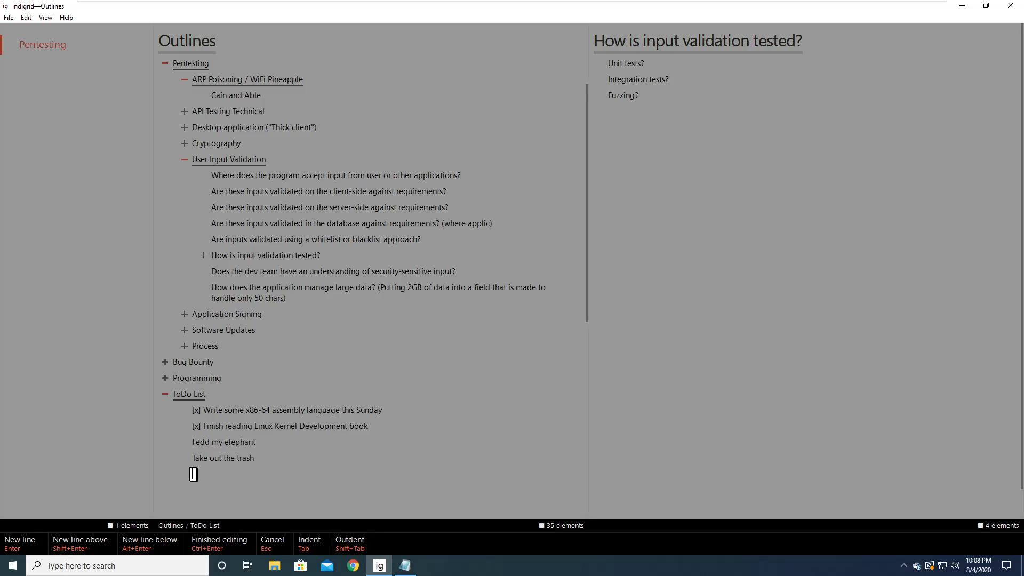
pyautogui.write('Go to the hardware store')
pyautogui.press('Return')
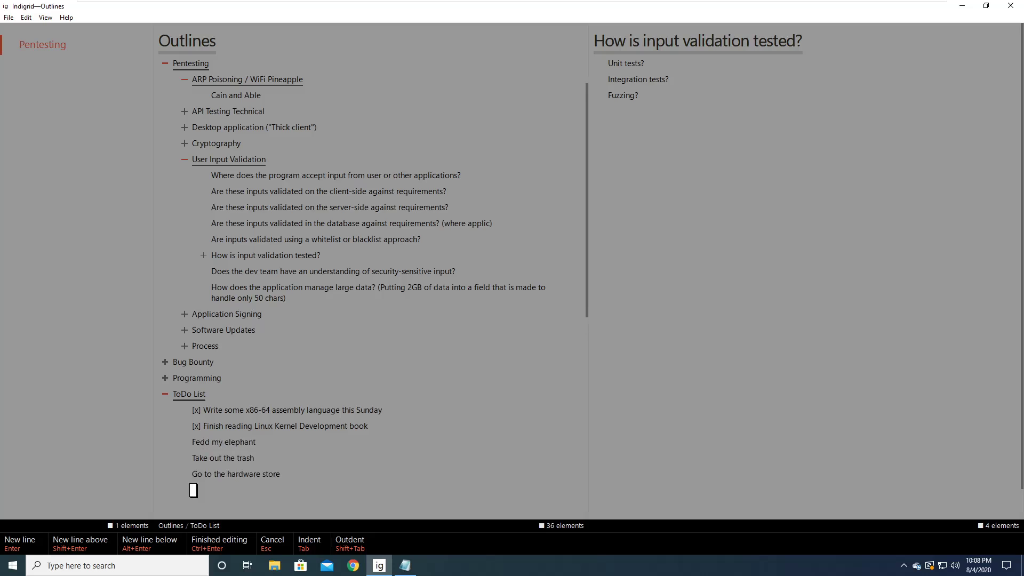
# Delete the leading T of the trash item, leaving 'ake out the trash', and finish editing
pyautogui.press('Up')
pyautogui.press('Up')
pyautogui.press('Up')
pyautogui.press('Up')
pyautogui.press('Up')
pyautogui.press('Up')
pyautogui.press('Up')
pyautogui.press('Up')
pyautogui.press('Up')
pyautogui.press('Up')
pyautogui.press('Down')
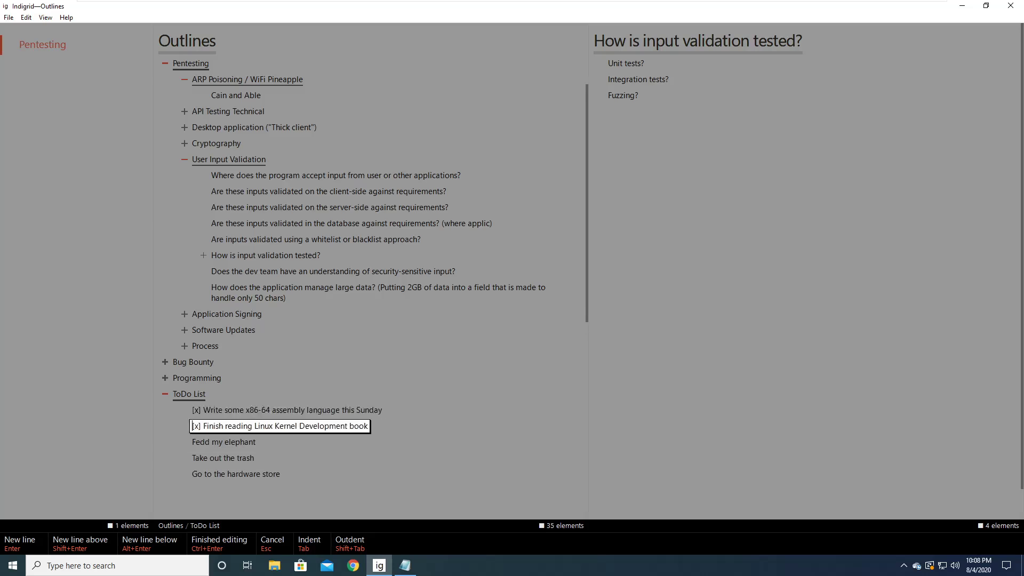
pyautogui.press('Down')
pyautogui.press('Down')
pyautogui.press('Up')
pyautogui.press('Down')
pyautogui.press('Down')
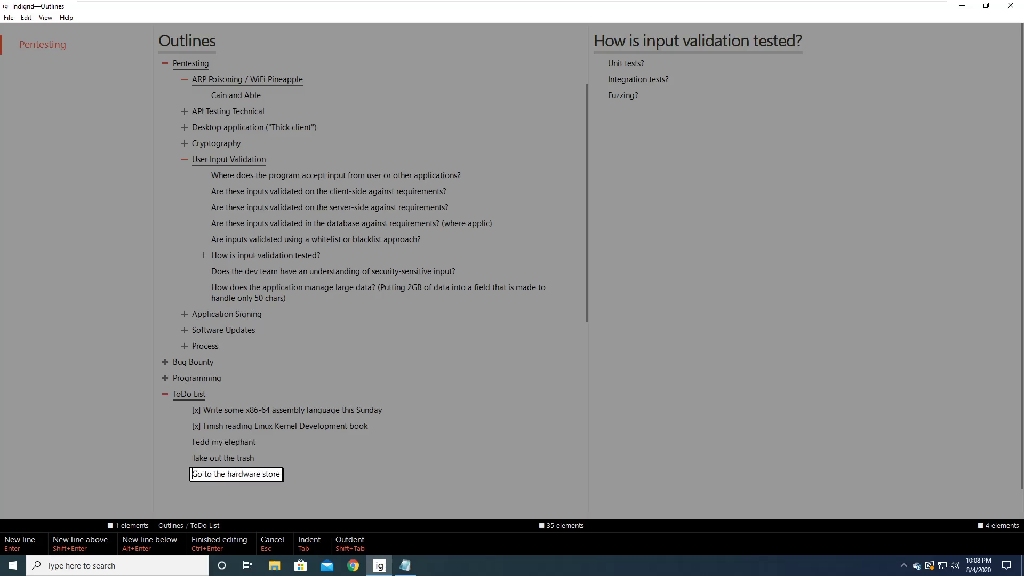
pyautogui.press('Up')
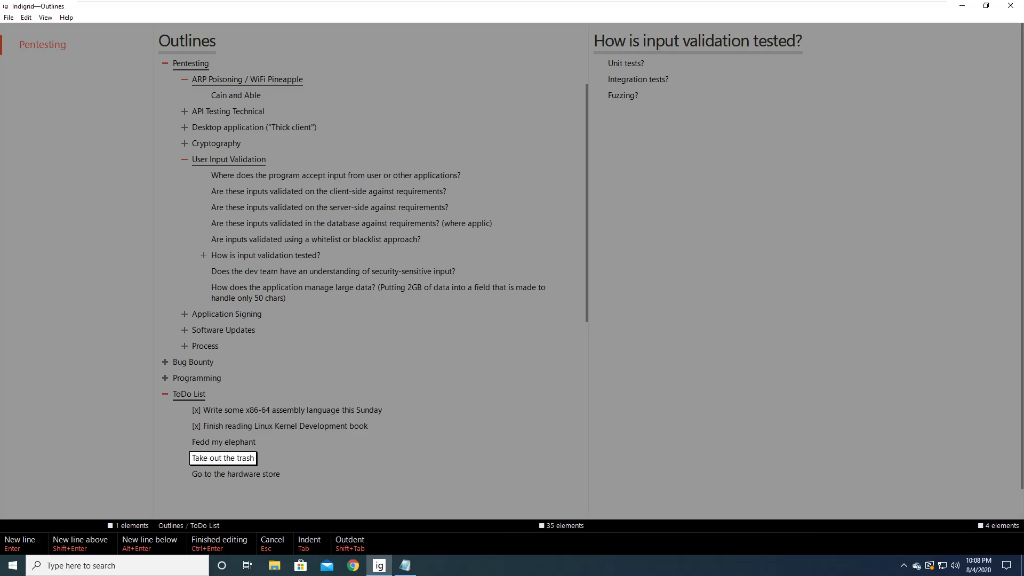
pyautogui.press('Delete')
pyautogui.press('Up')
pyautogui.press('Up')
pyautogui.press('Down')
pyautogui.press('Down')
pyautogui.hotkey('ctrl', 'Return')
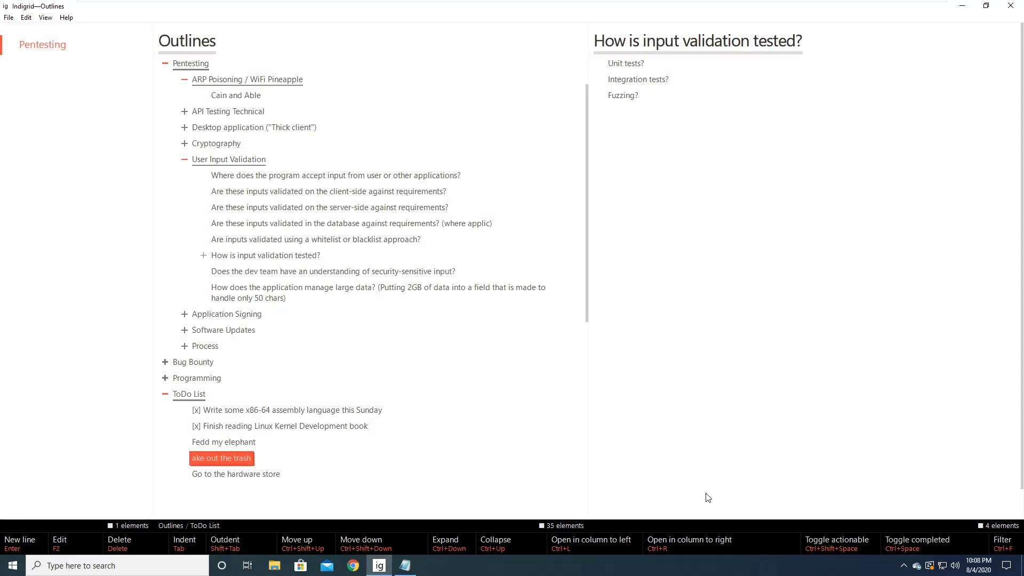
# Delete the 'ake out the trash' item from the ToDo List
pyautogui.press('Up')
pyautogui.press('Up')
pyautogui.press('Down')
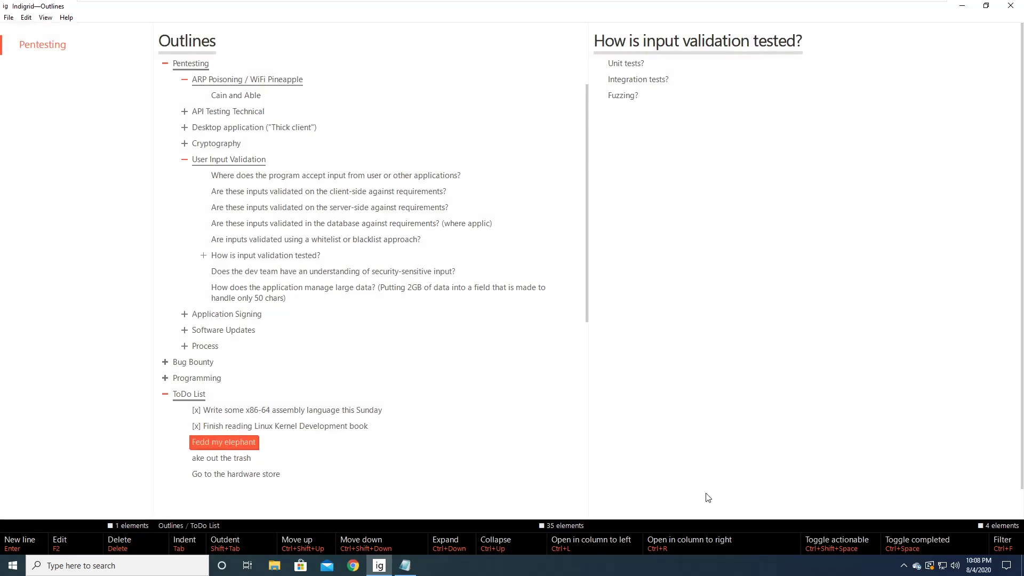
pyautogui.press('Down')
pyautogui.press('Delete')
pyautogui.press('Up')
pyautogui.press('Up')
pyautogui.press('Down')
pyautogui.press('Down')
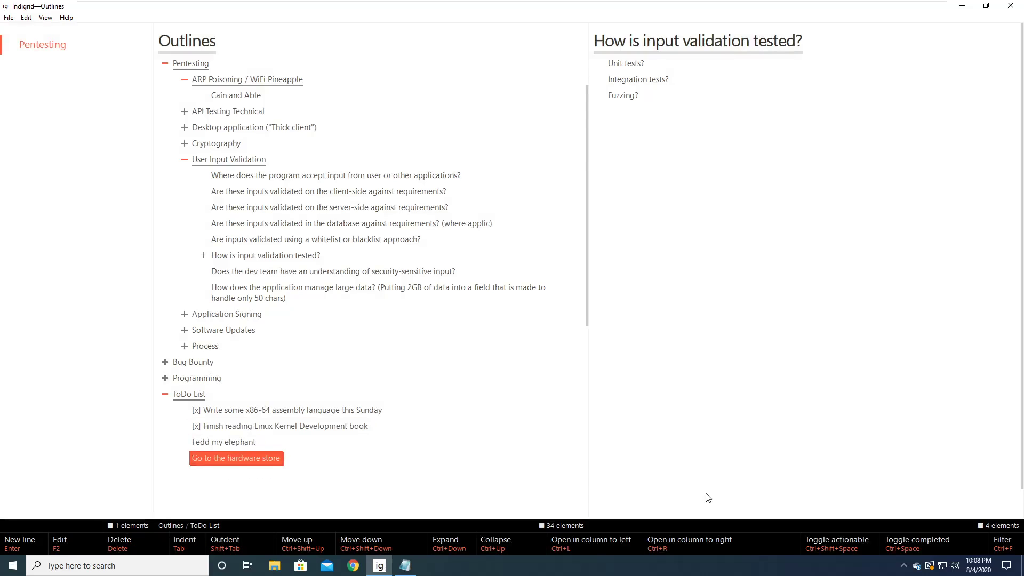
# Delete the 'Go to the hardware store' item, then bring up the Edit menu commands
pyautogui.press('Delete')
pyautogui.press('Up')
pyautogui.press('Up')
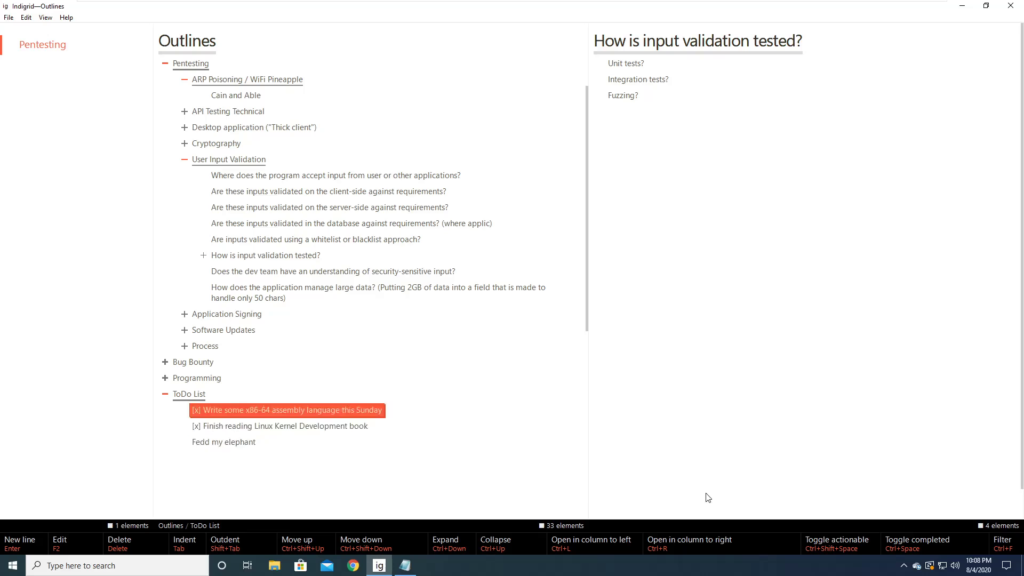
pyautogui.press('Down')
pyautogui.press('Down')
pyautogui.press('Up')
pyautogui.press('Down')
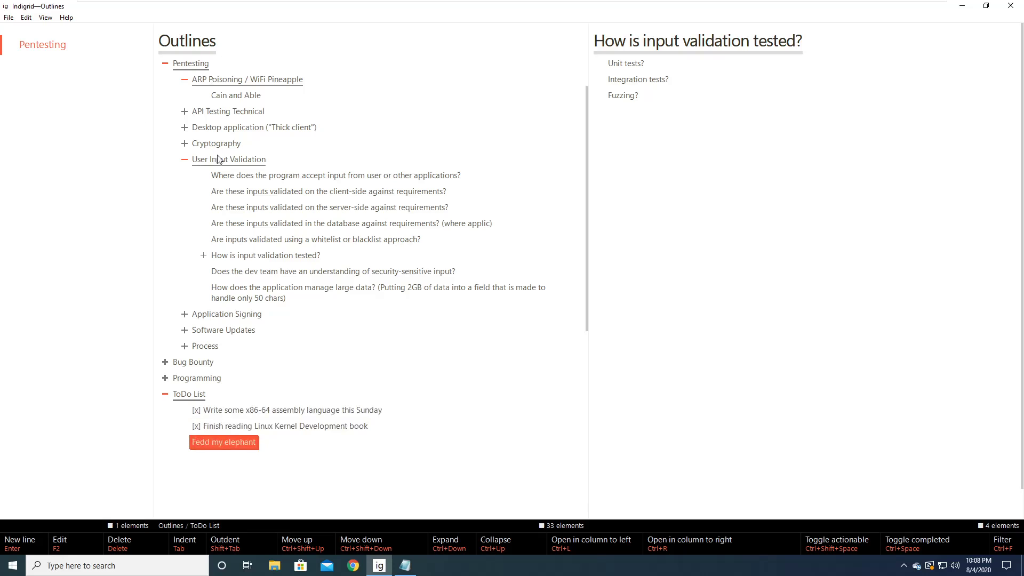
pyautogui.click(27, 18)
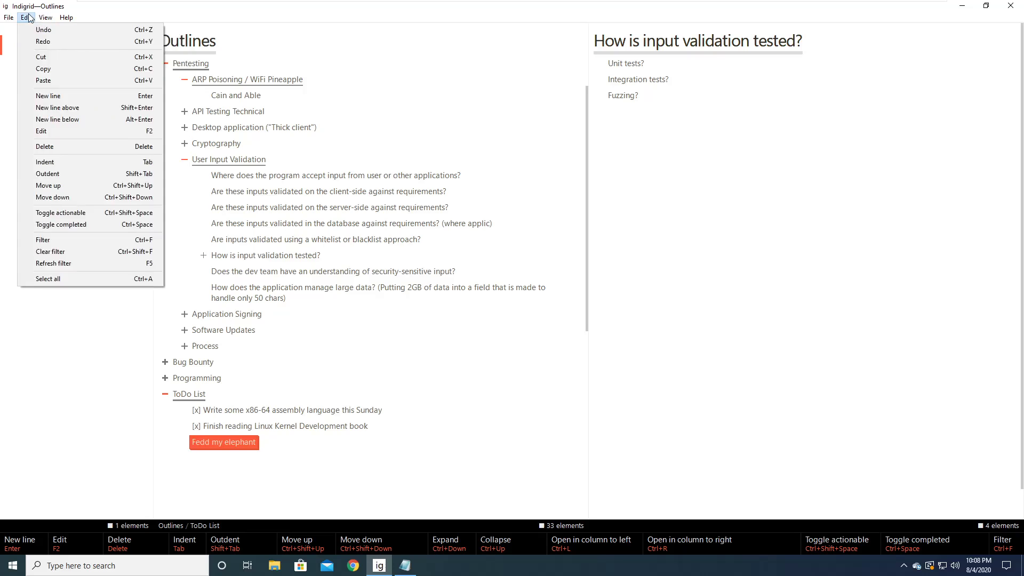
# Undo the deletion to restore the two removed ToDo items
pyautogui.click(53, 80)
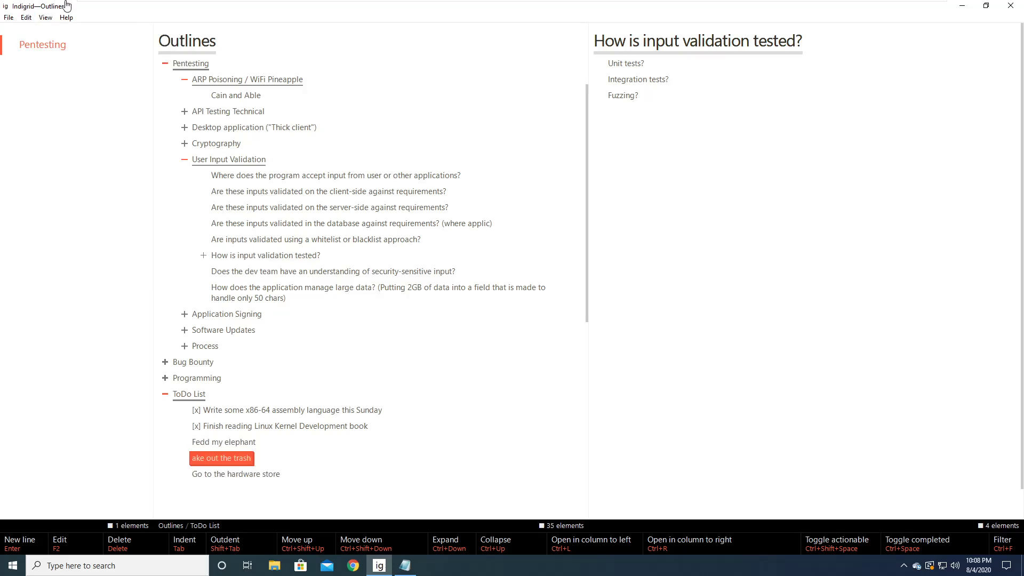
pyautogui.click(33, 21)
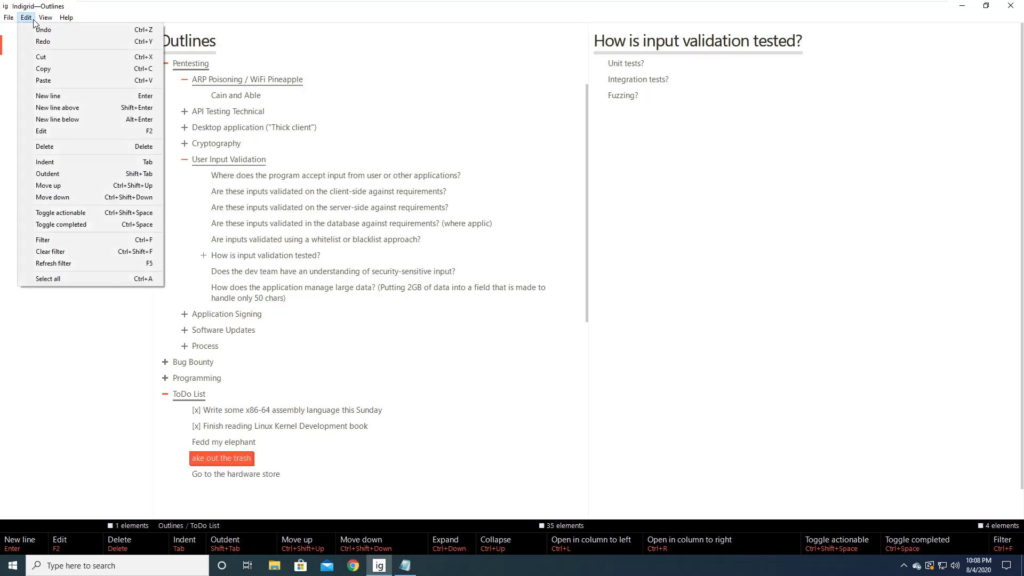
pyautogui.press('Escape')
# Edit the 'ake out the trash' item so it reads 'Tut the trash'
pyautogui.press('F2')
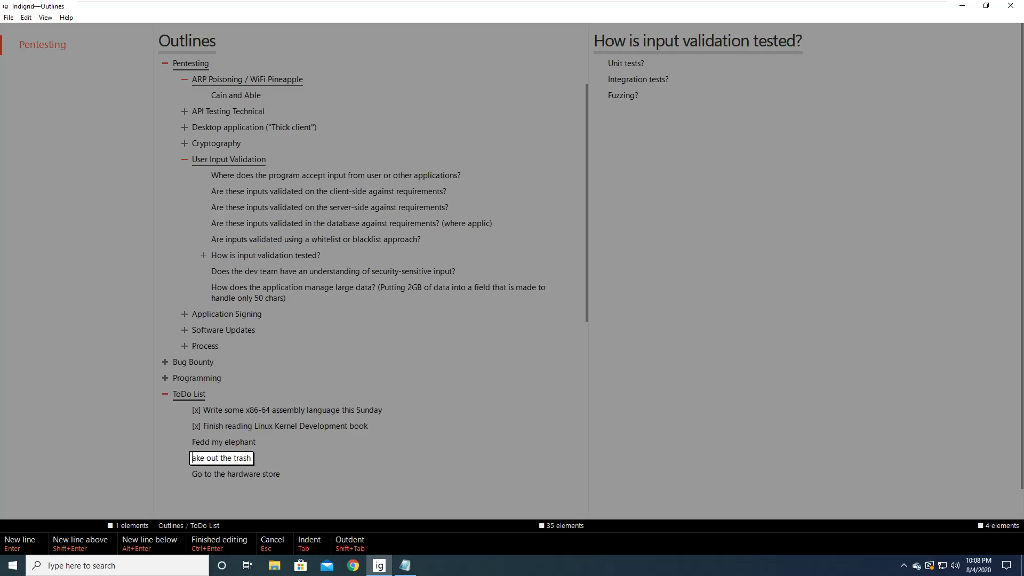
pyautogui.write('T')
pyautogui.press('Delete')
pyautogui.press('Delete')
pyautogui.press('Delete')
pyautogui.press('Delete')
pyautogui.press('Delete')
pyautogui.hotkey('ctrl', 'Return')
# Test deleting the 'Fedd my elephant' and 'Tut the trash' items
pyautogui.press('Up')
pyautogui.press('Up')
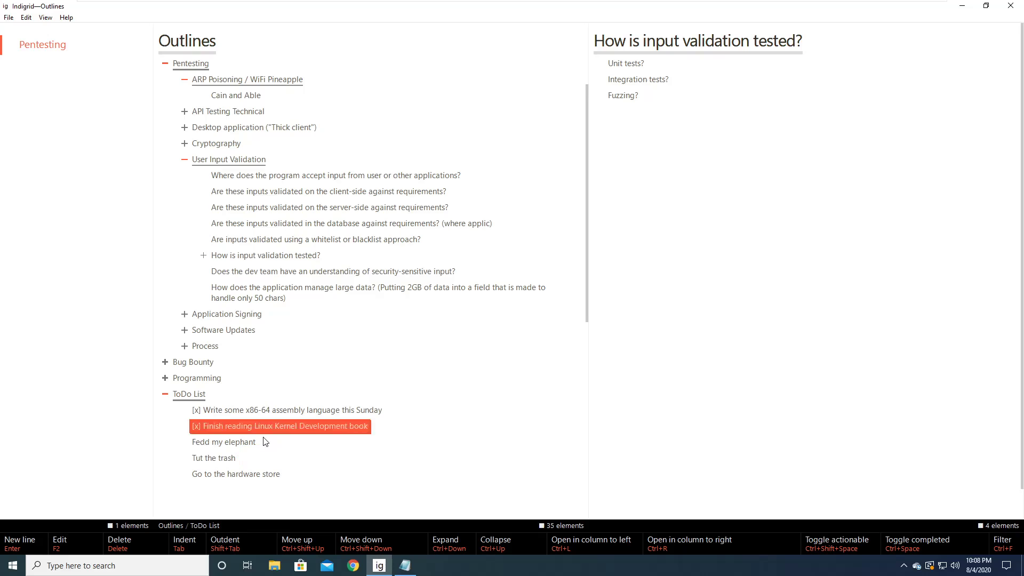
pyautogui.press('Down')
pyautogui.press('Delete')
pyautogui.press('Down')
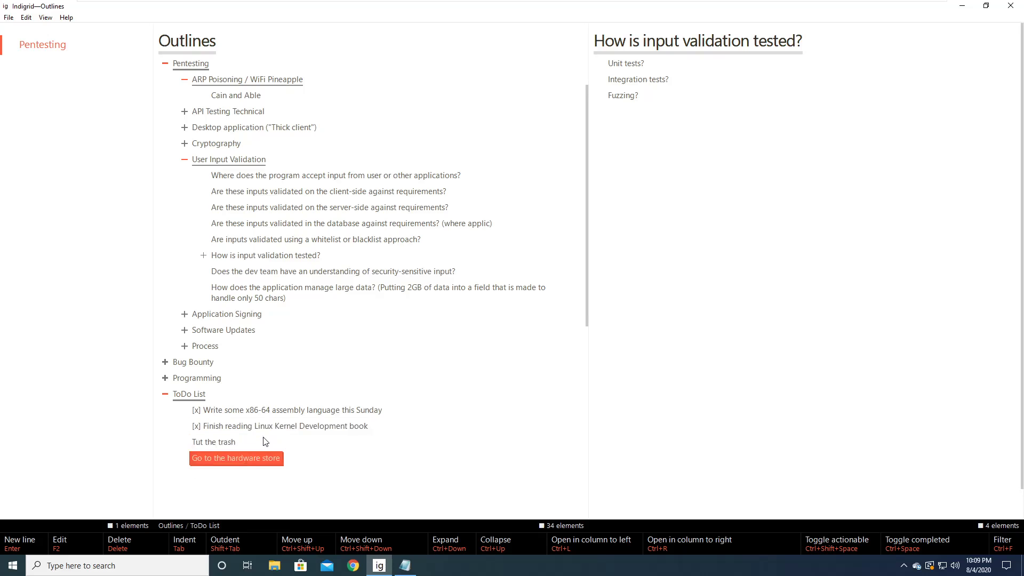
pyautogui.press('Up')
pyautogui.press('Delete')
pyautogui.press('Up')
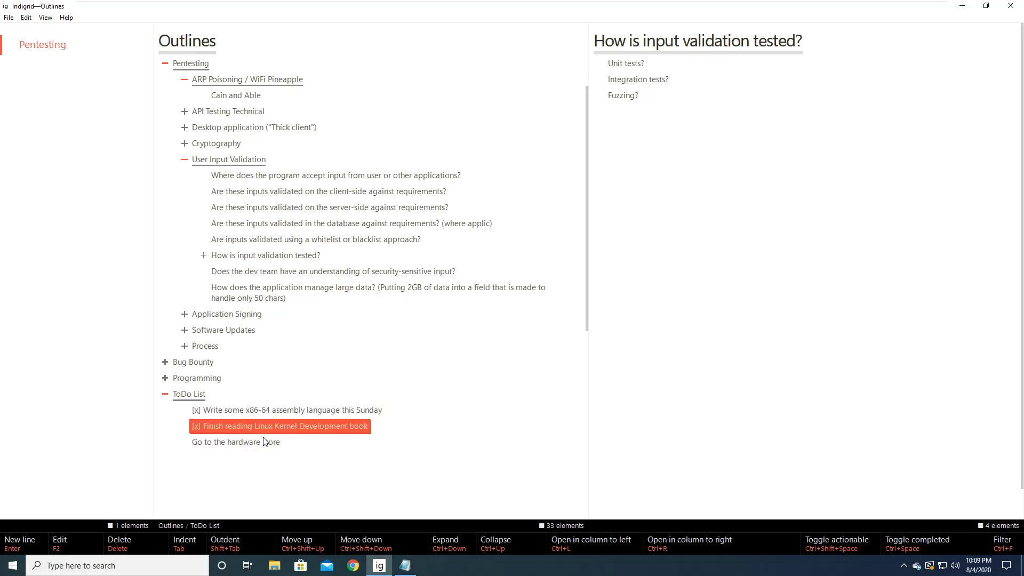
pyautogui.press('Down')
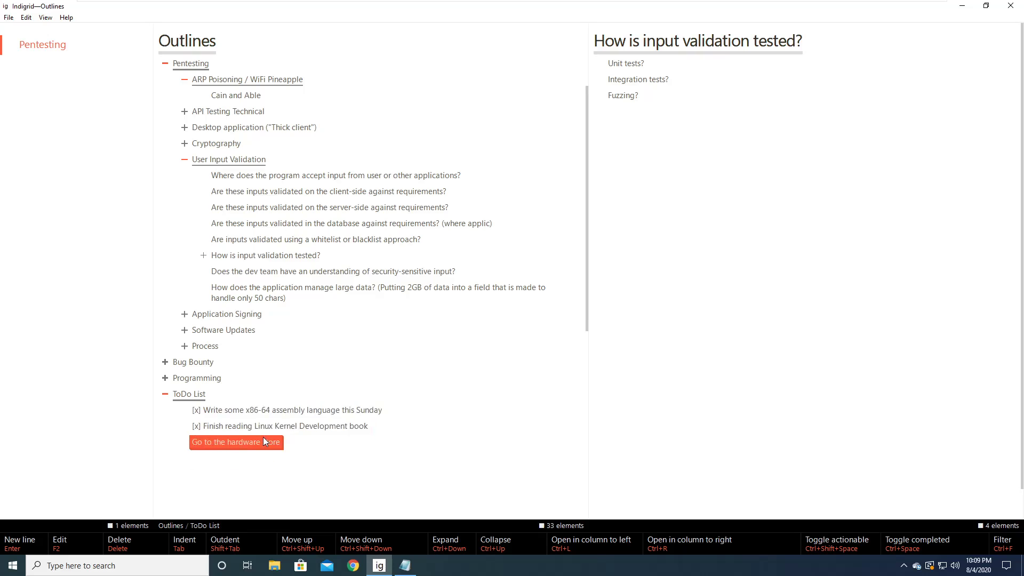
# Undo with Ctrl+Z to bring 'Tut the trash' back, landing on that item
pyautogui.hotkey('ctrl', 'z')
pyautogui.hotkey('ctrl', 'z')
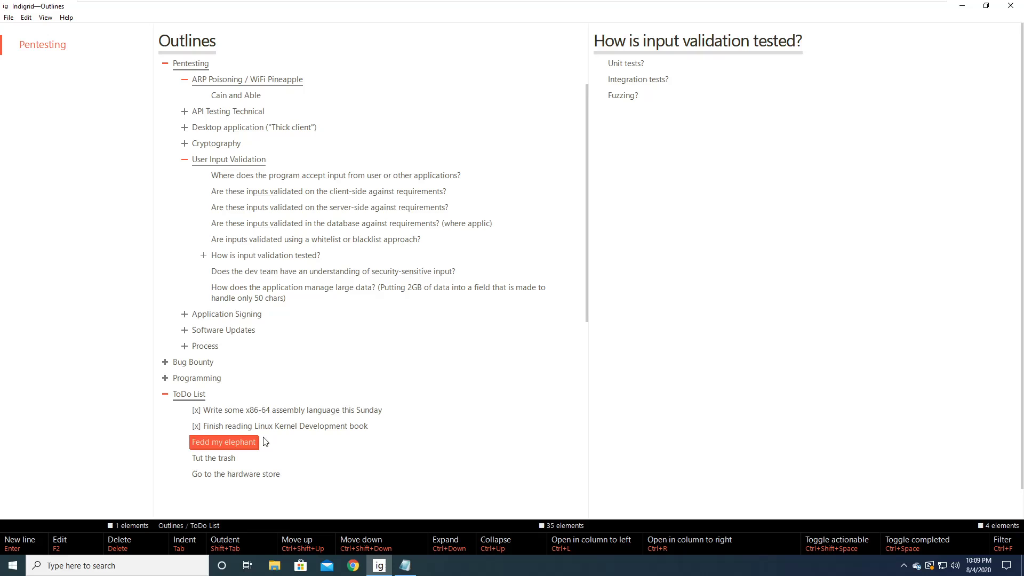
pyautogui.press('Up')
pyautogui.press('Up')
pyautogui.press('Down')
pyautogui.press('Down')
pyautogui.press('Down')
pyautogui.press('Down')
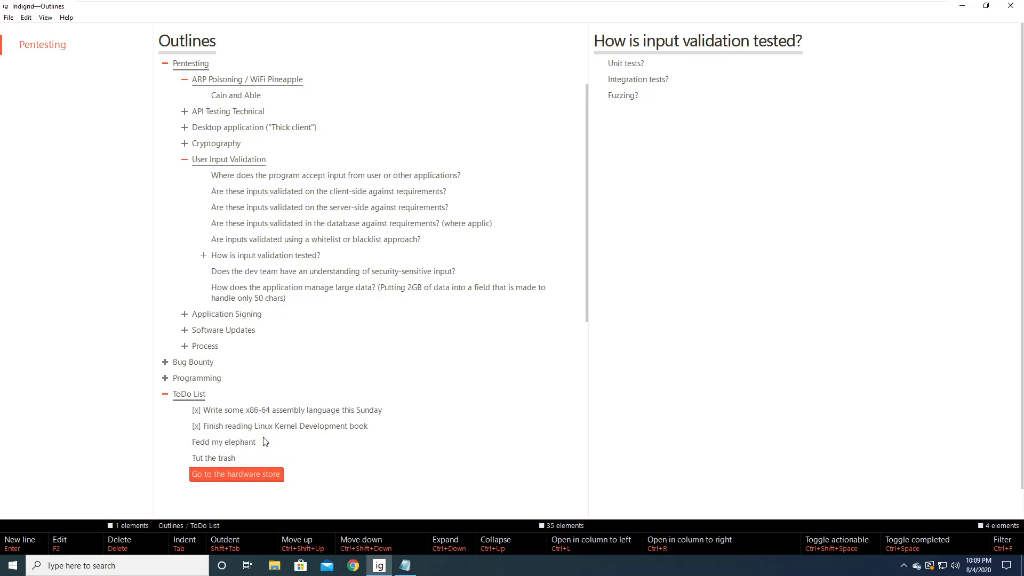
pyautogui.press('Up')
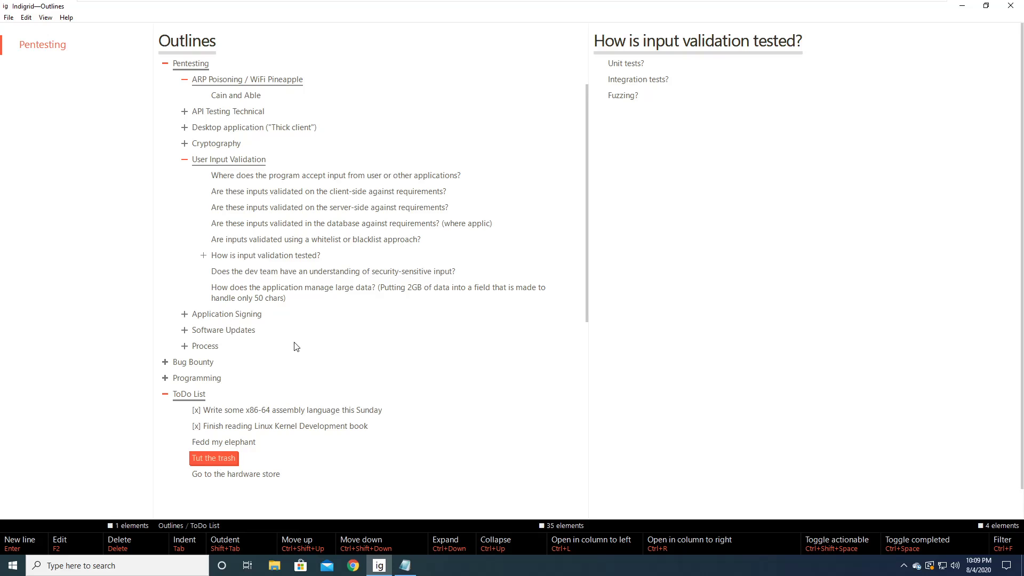
pyautogui.press('Delete')
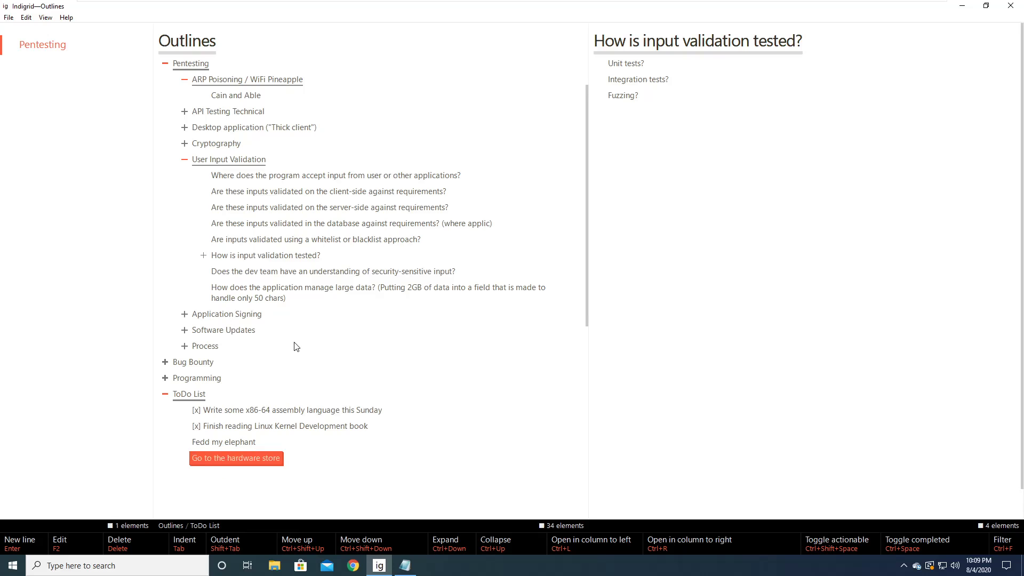
pyautogui.click(1013, 6)
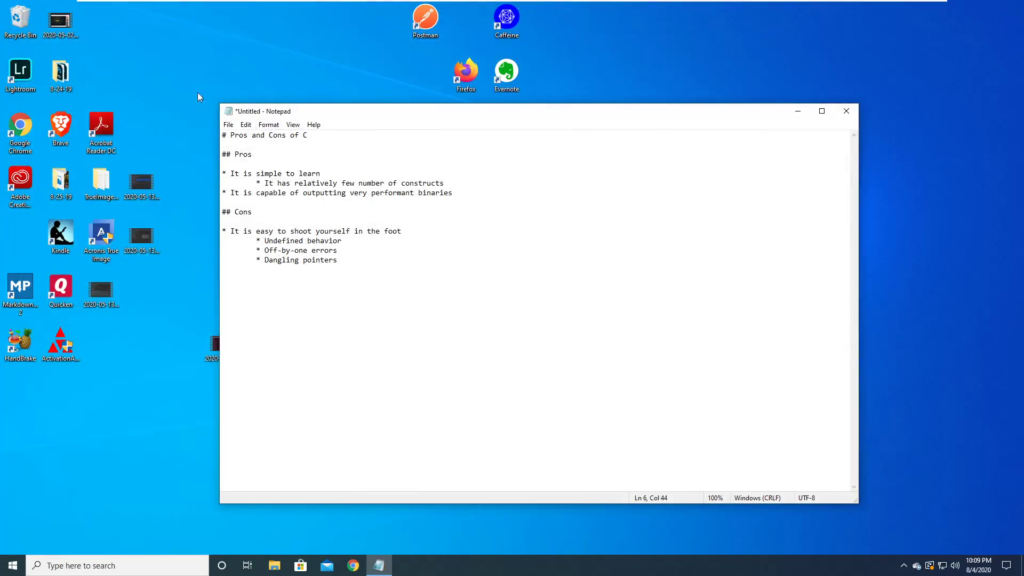
pyautogui.press('super')
pyautogui.write('ig')
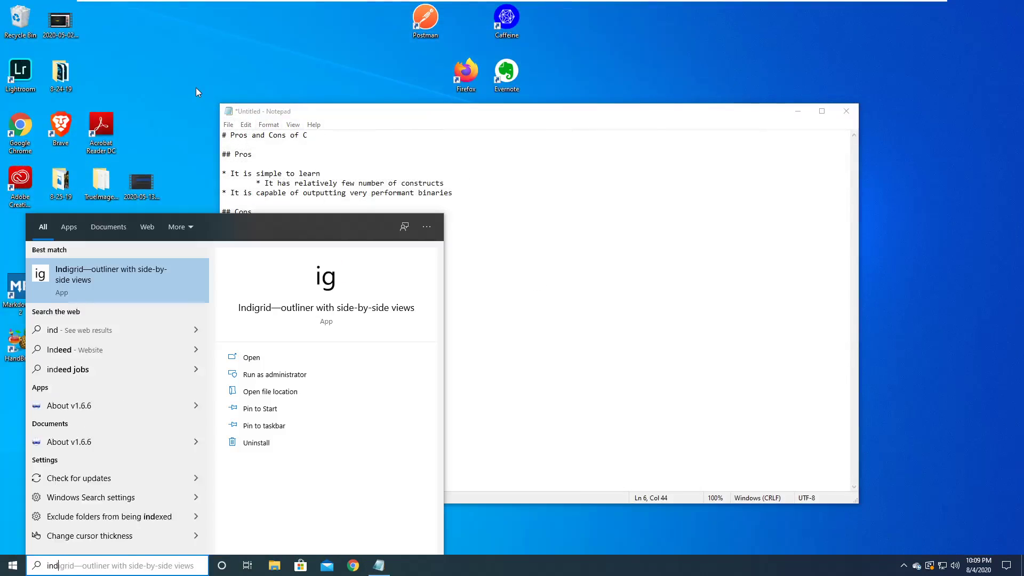
pyautogui.press('Return')
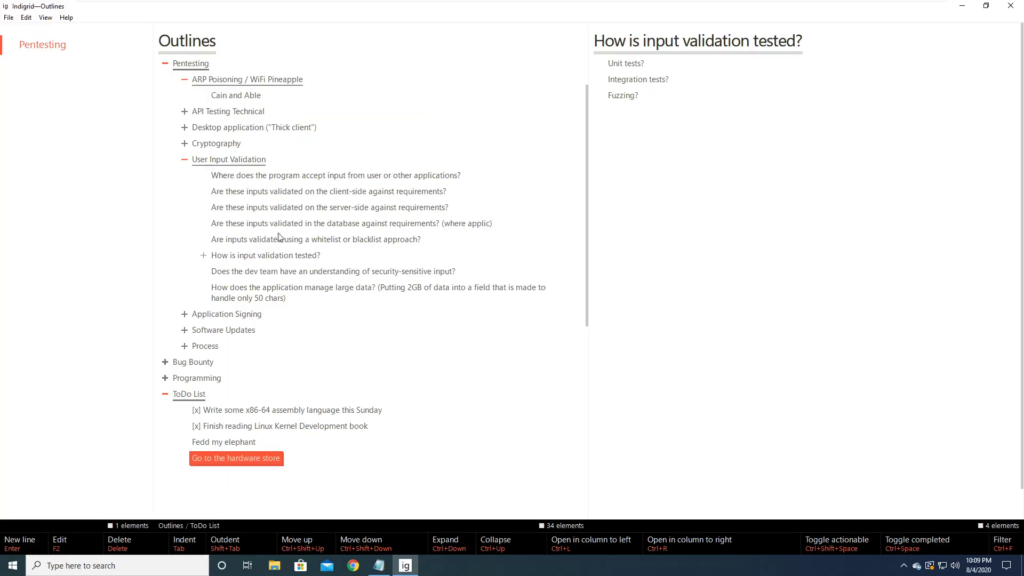
pyautogui.write('Tut the trash')
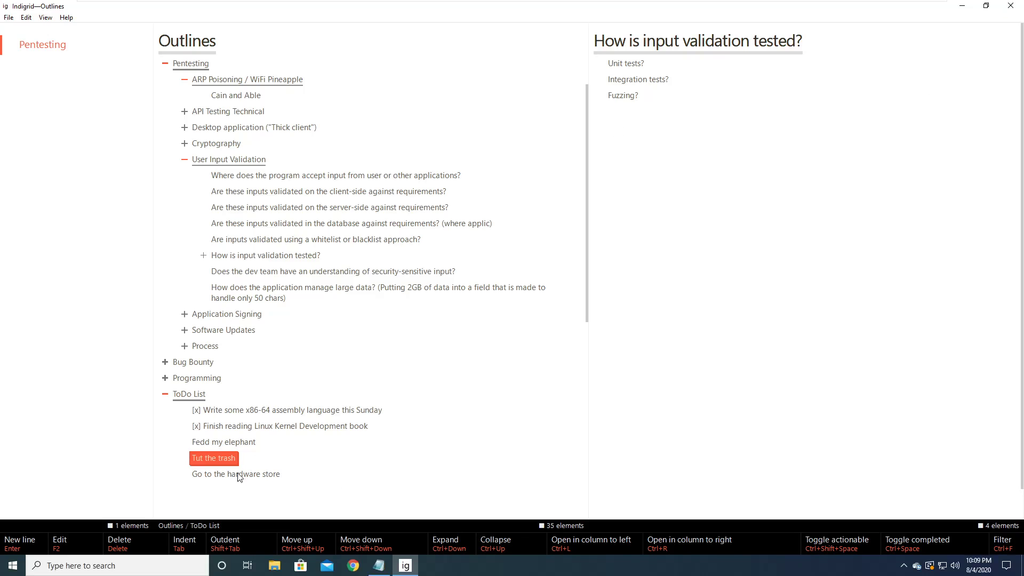
pyautogui.click(233, 447)
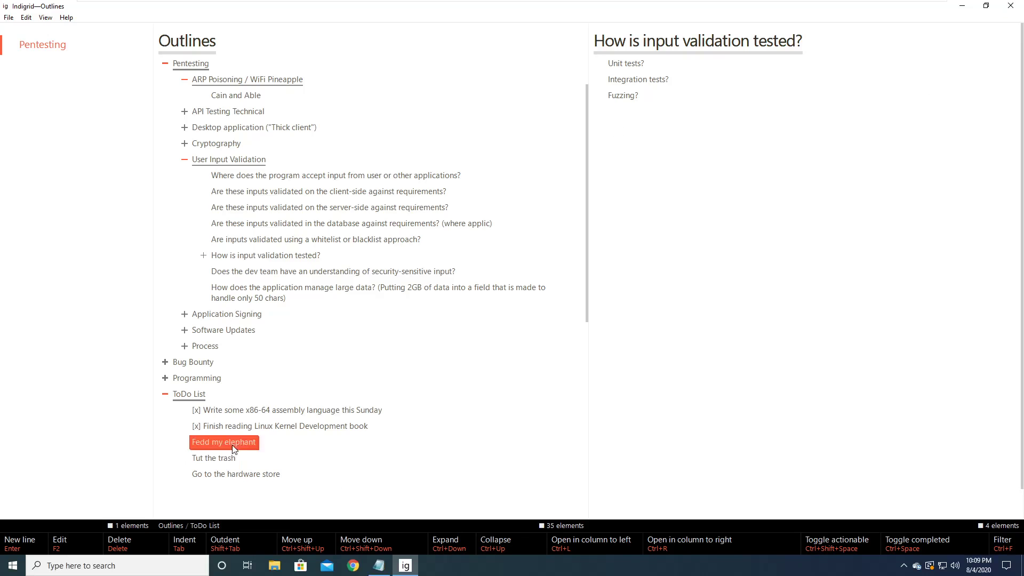
pyautogui.press('Up')
pyautogui.press('Down')
pyautogui.press('Down')
pyautogui.press('Up')
pyautogui.press('Delete')
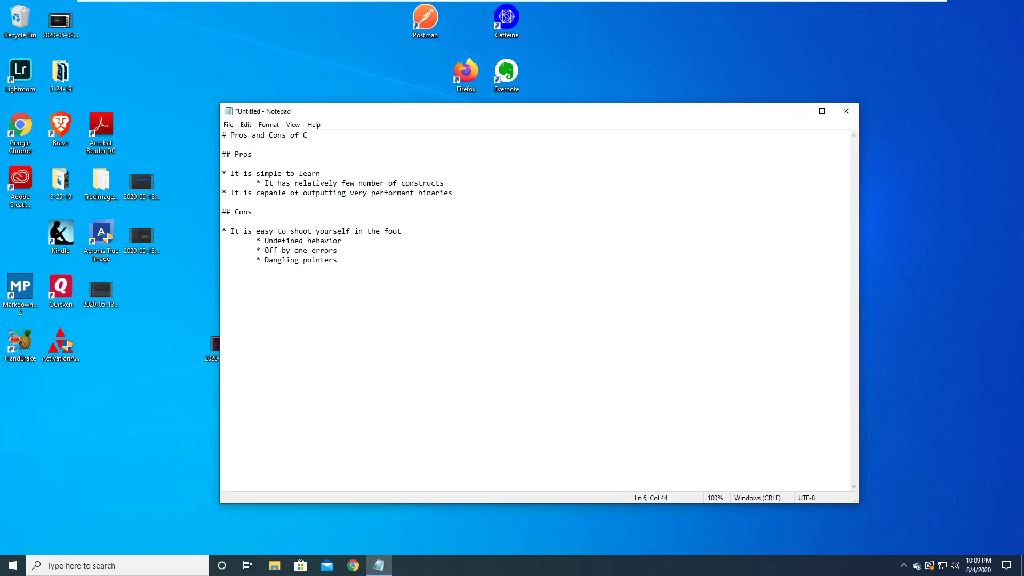
pyautogui.press('super')
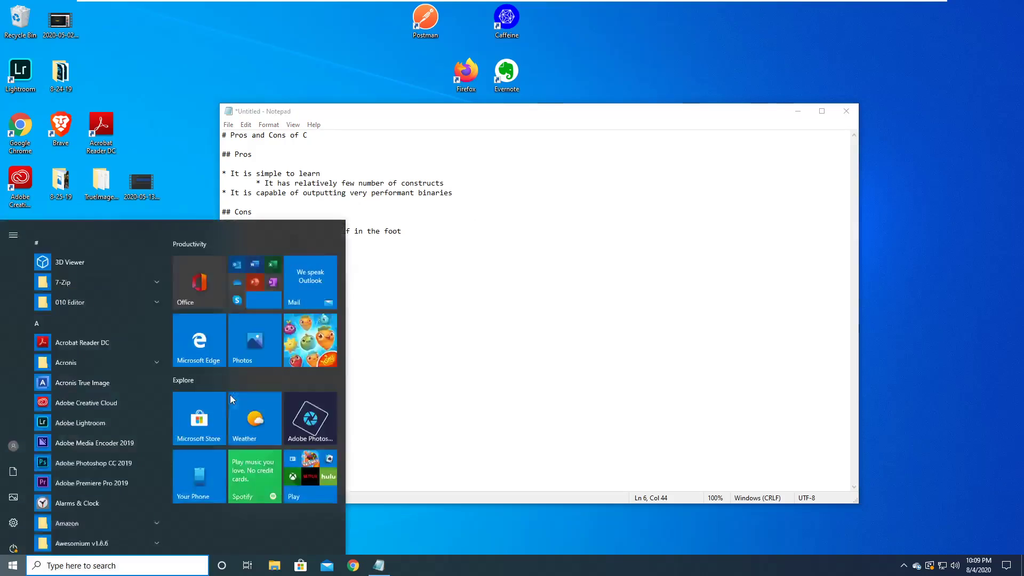
pyautogui.write('ig')
pyautogui.press('Return')
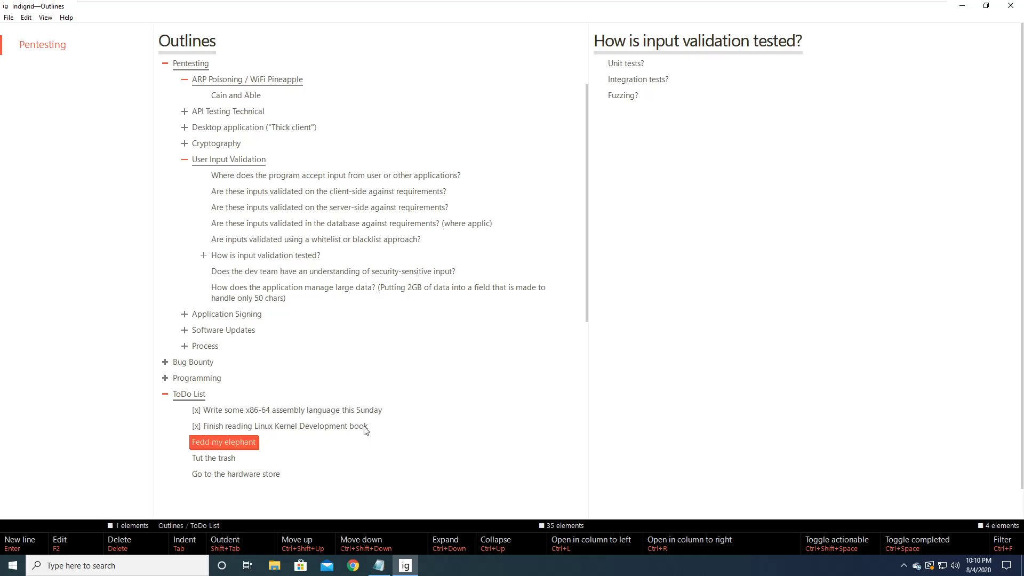
pyautogui.press('Up')
pyautogui.press('Up')
pyautogui.press('Down')
pyautogui.press('Down')
pyautogui.press('Down')
pyautogui.press('Down')
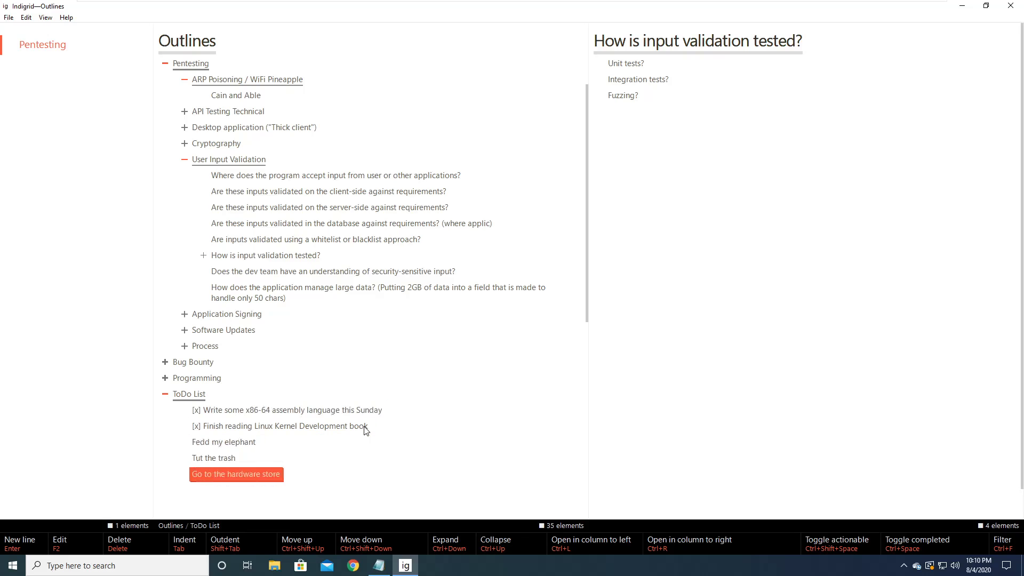
pyautogui.press('Up')
pyautogui.press('Up')
pyautogui.press('Up')
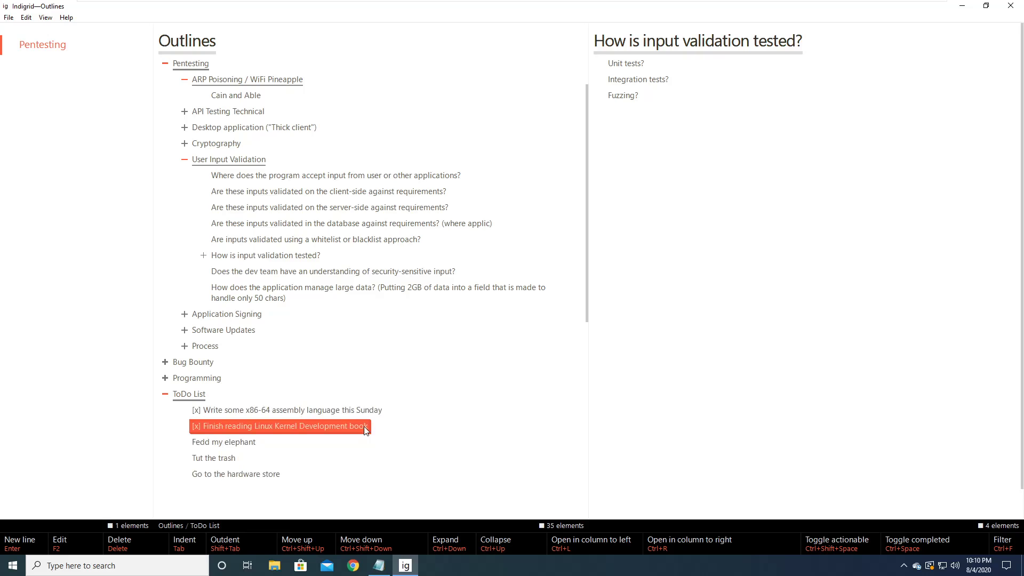
# Move the selection up from the ToDo items onto the ToDo List heading
pyautogui.press('Up')
pyautogui.press('Up')
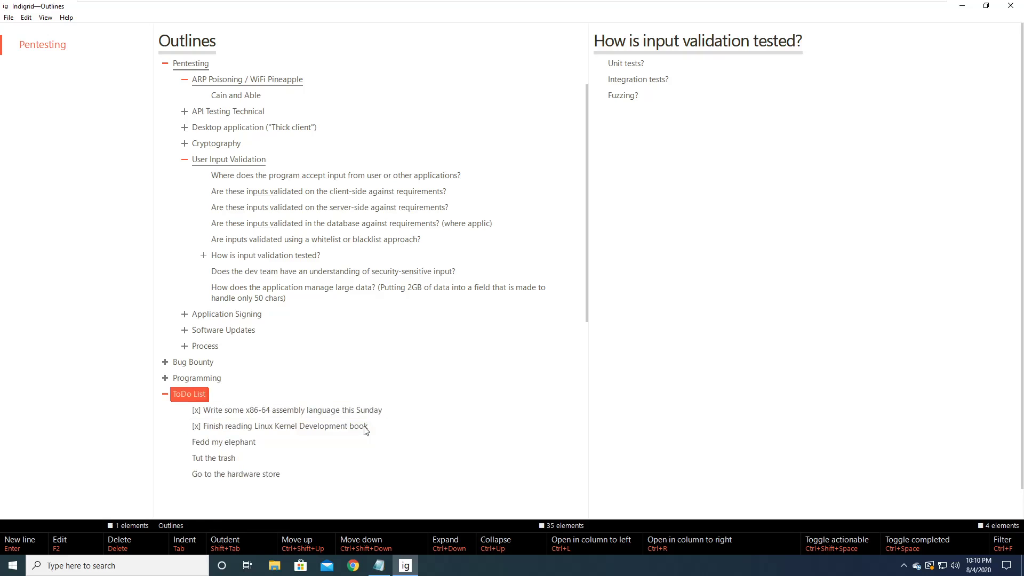
pyautogui.press('Down')
pyautogui.press('Down')
pyautogui.press('Down')
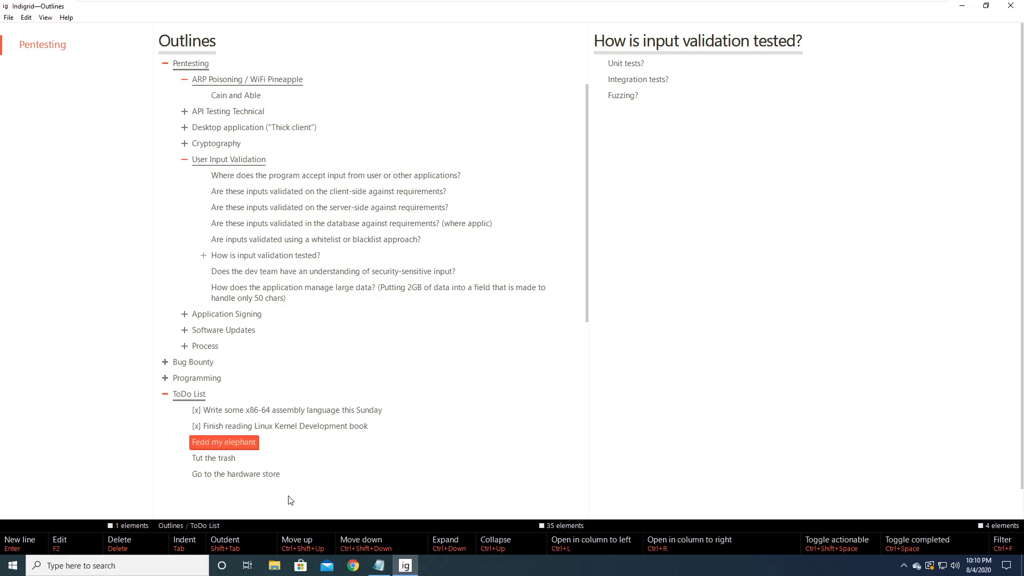
pyautogui.press('Up')
pyautogui.press('Up')
pyautogui.press('Up')
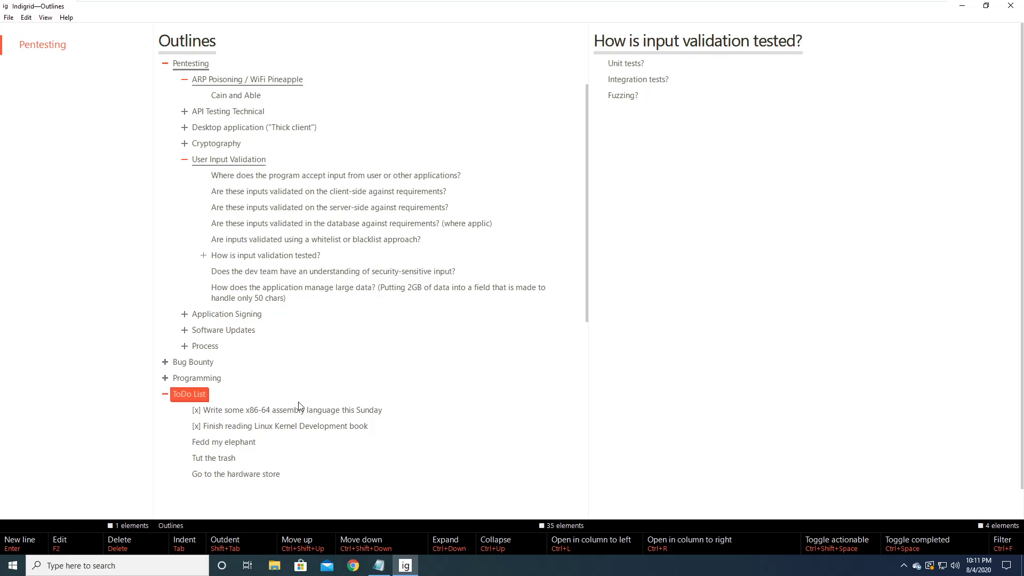
# Open the ToDo List in its own column with Ctrl+R, then check and close the Edit menu
pyautogui.hotkey('ctrl', 'r')
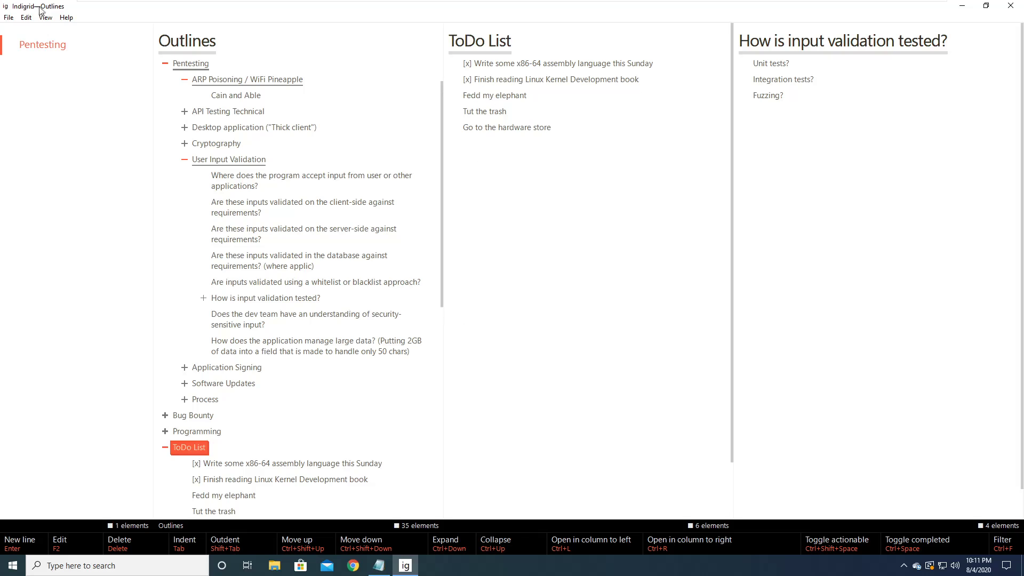
pyautogui.click(26, 17)
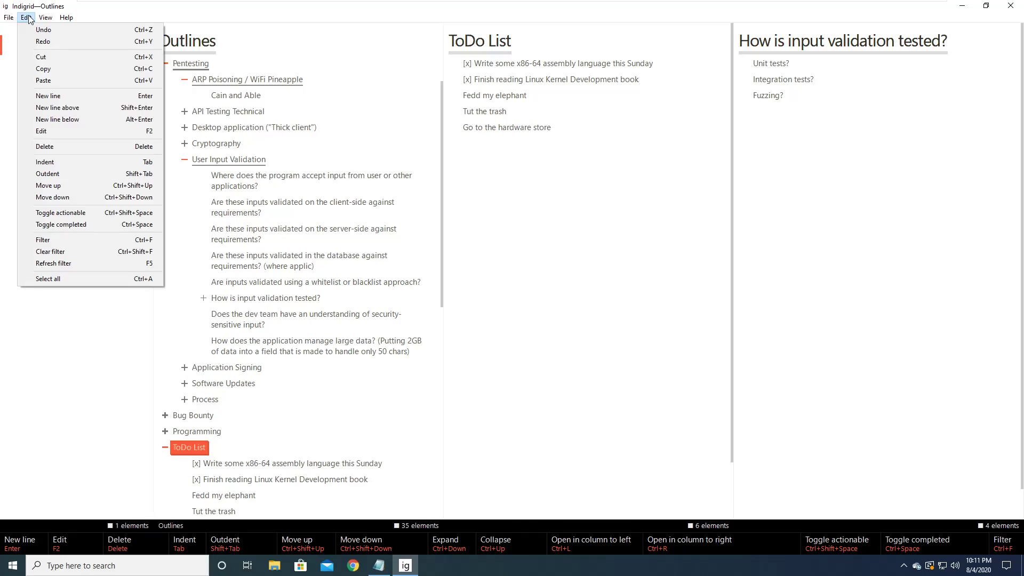
pyautogui.click(29, 20)
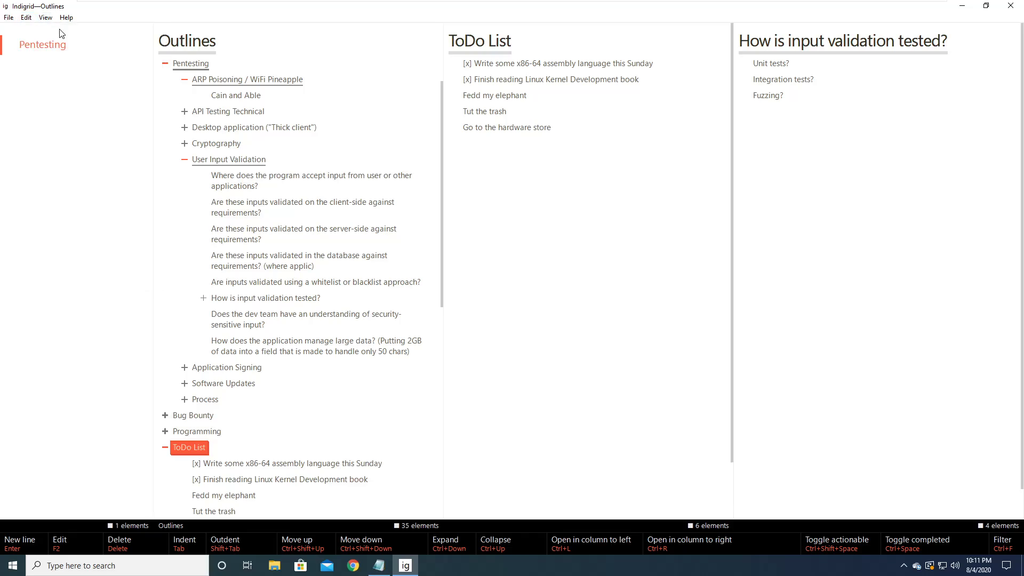